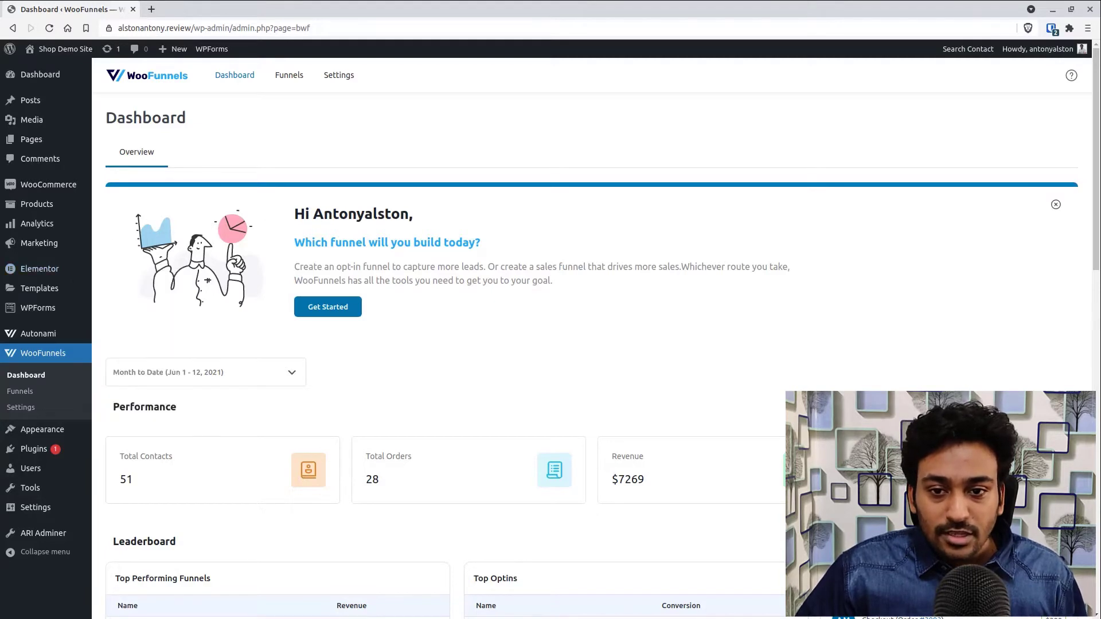
# - Open the installed plugins list in a separate browser tab and deactivate the Elementor plugin
pyautogui.rightClick(474, 117)
pyautogui.click(508, 152)
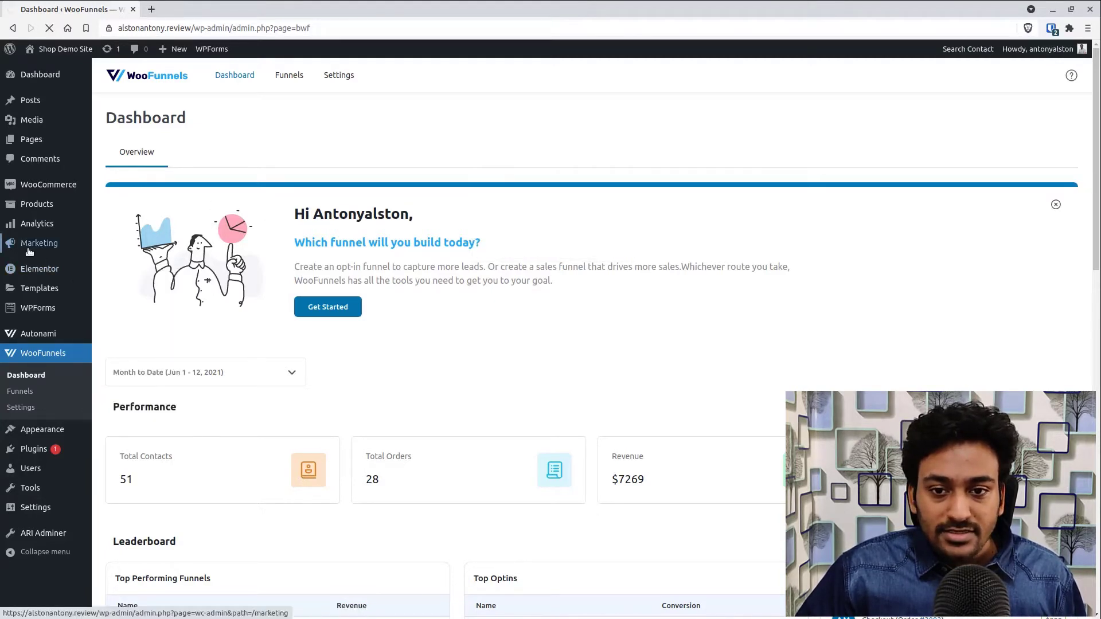
pyautogui.middleClick(57, 449)
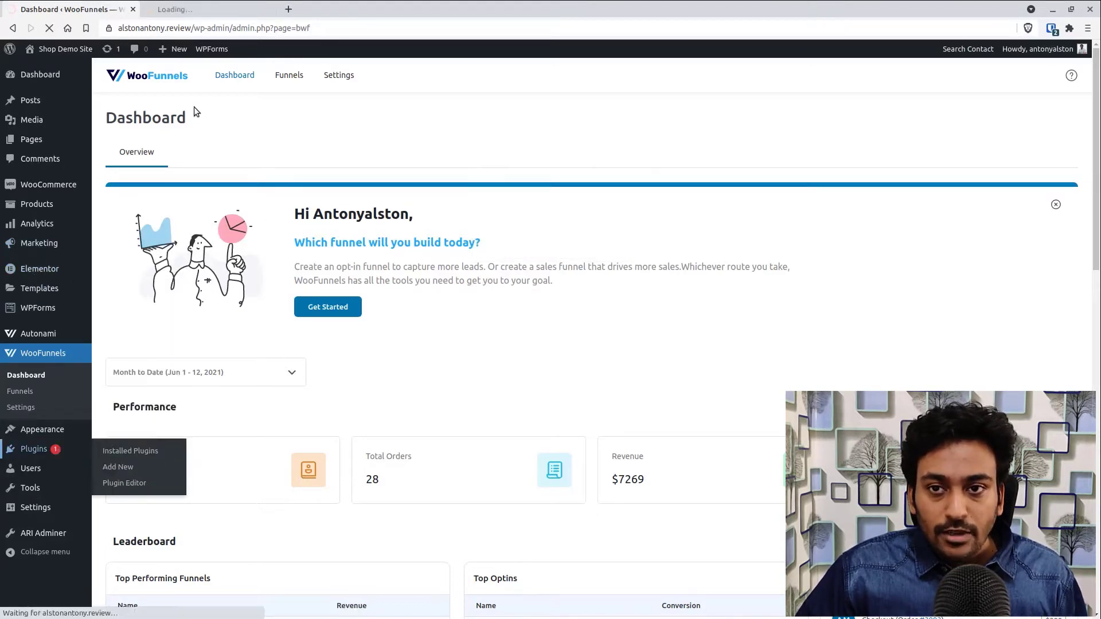
pyautogui.click(208, 8)
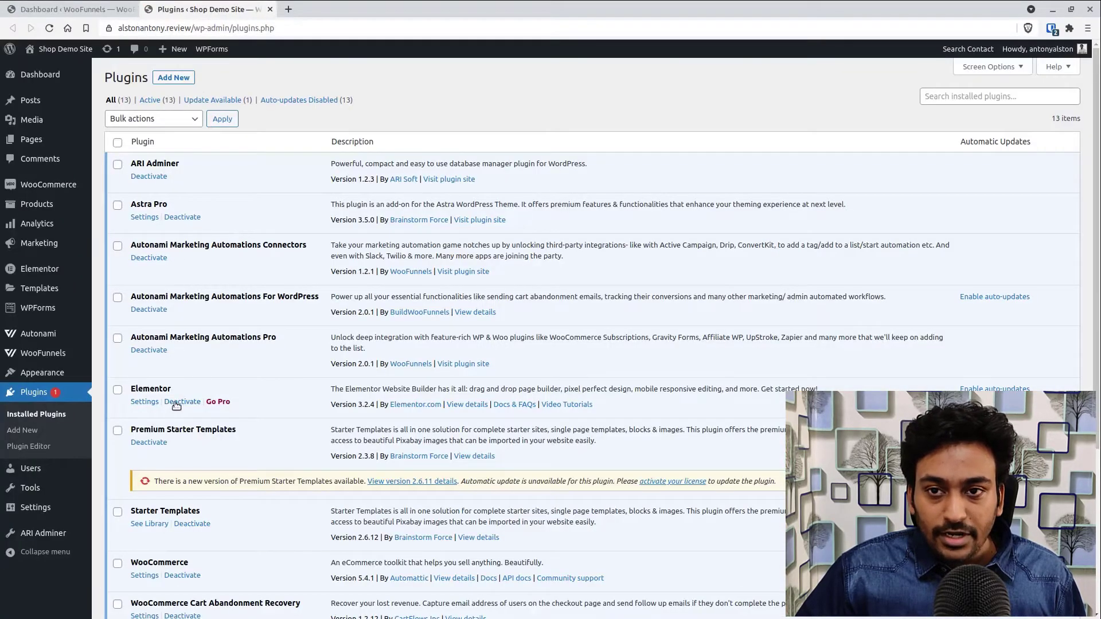
pyautogui.click(179, 403)
pyautogui.click(642, 434)
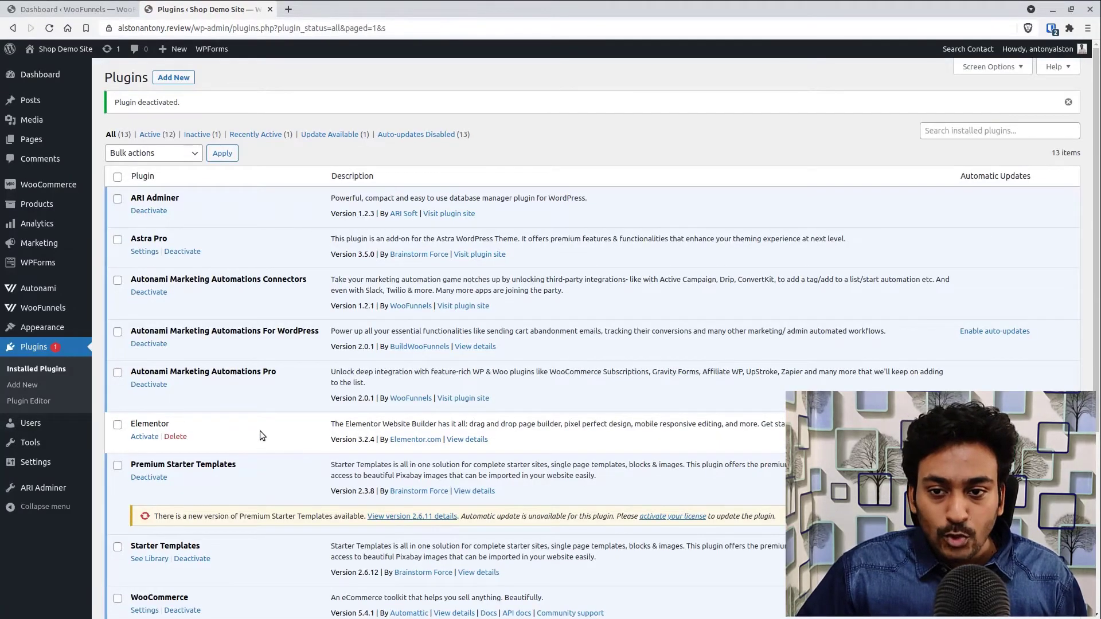
pyautogui.scroll(-4, 260, 435)
pyautogui.scroll(2, 181, 309)
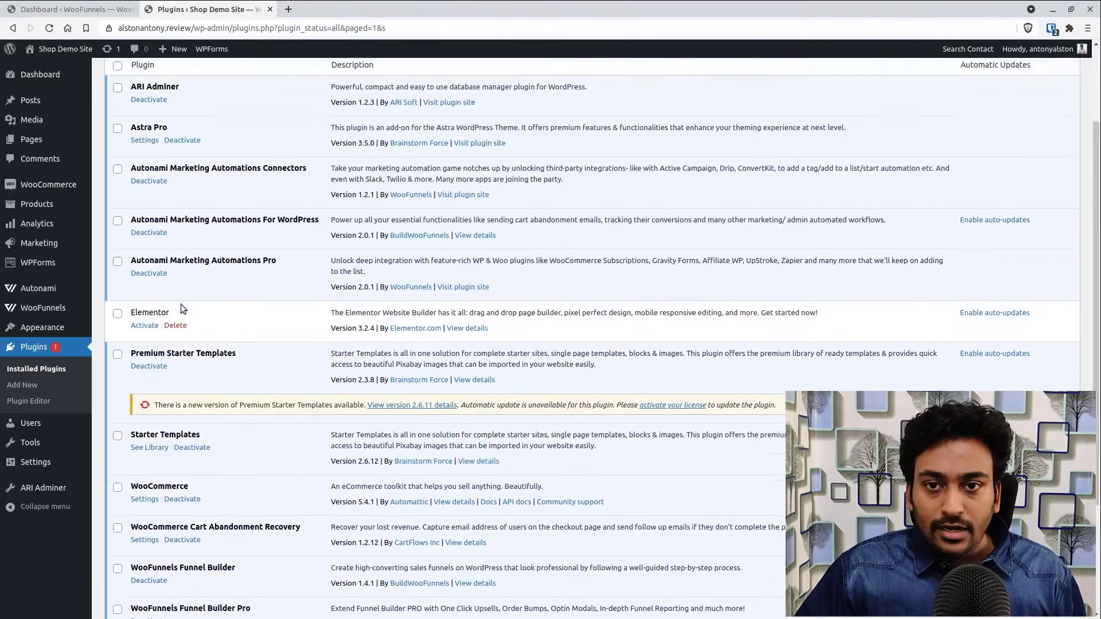
# - Return to WooFunnels and create a new funnel titled "test video funnel"
pyautogui.click(74, 9)
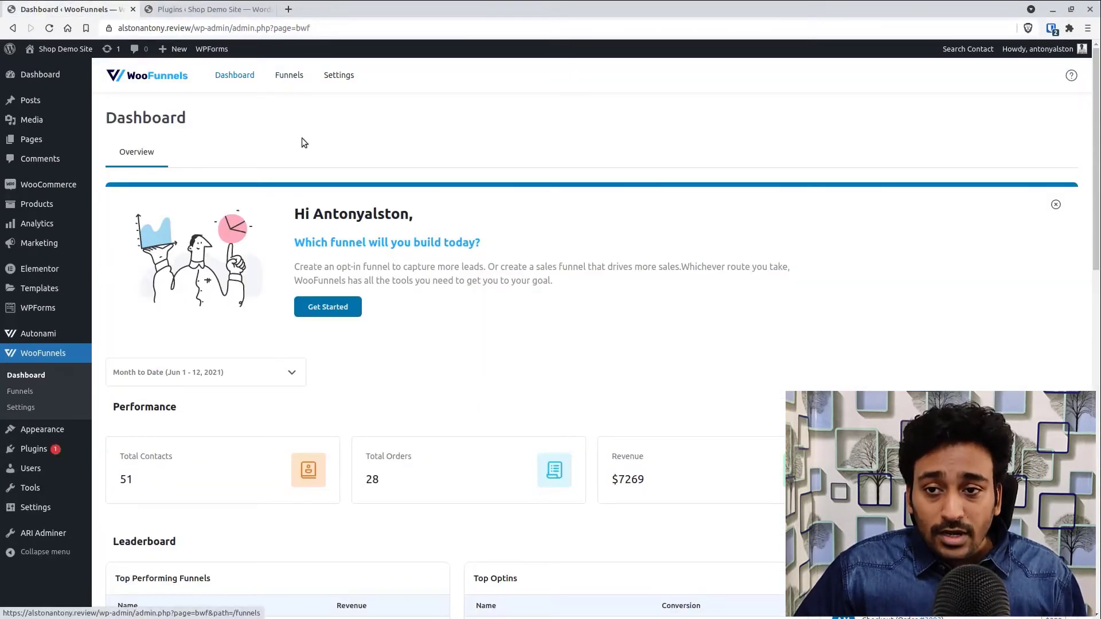
pyautogui.click(18, 393)
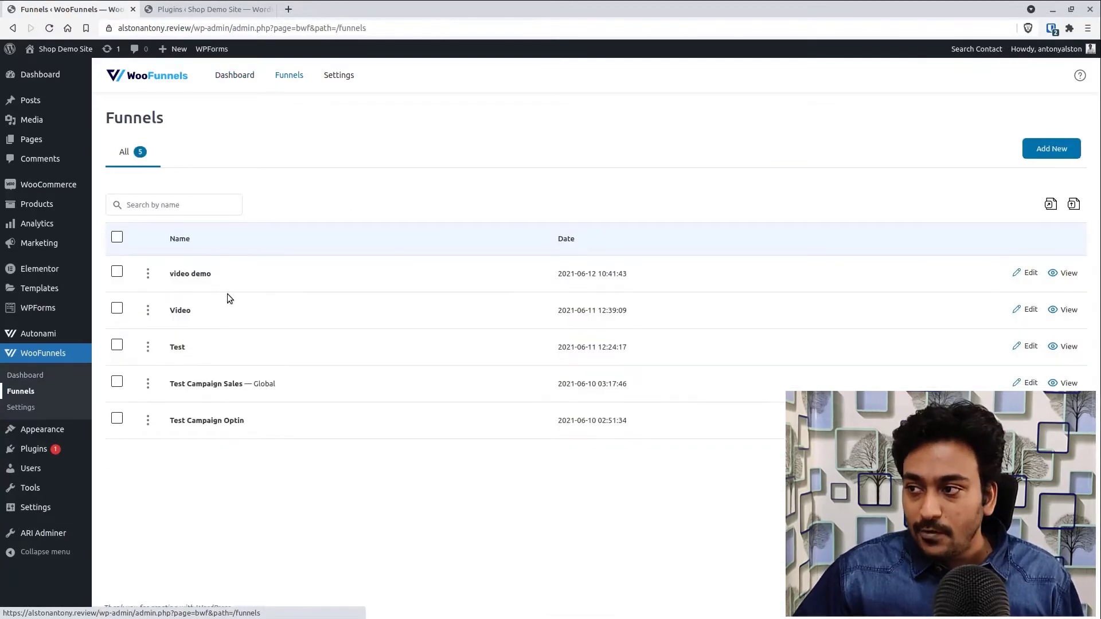
pyautogui.click(1032, 154)
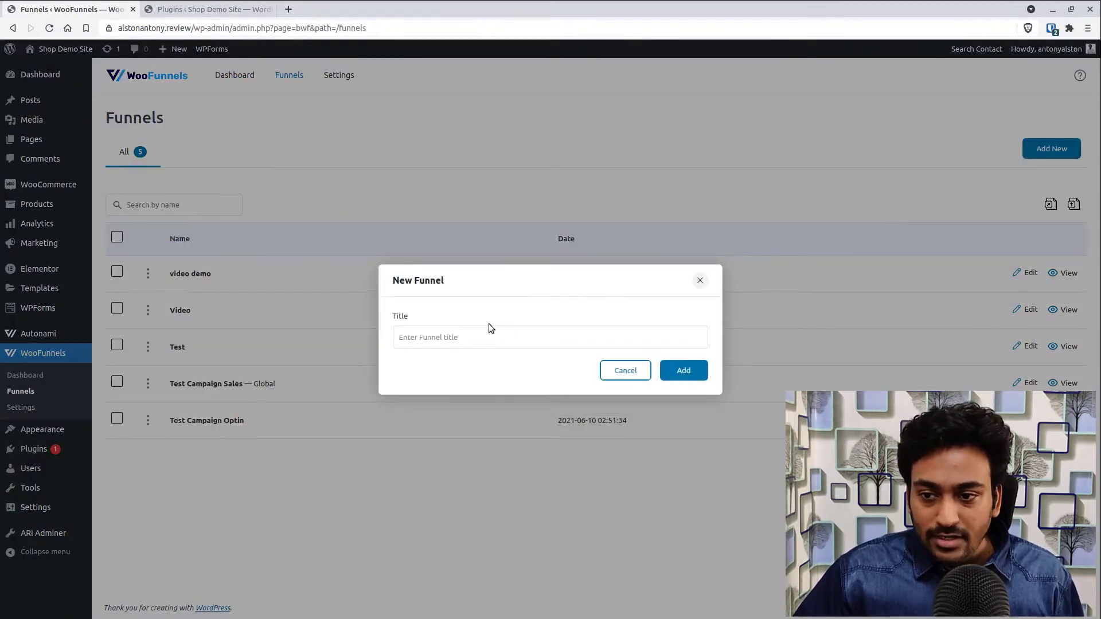
pyautogui.click(472, 334)
pyautogui.write('test ')
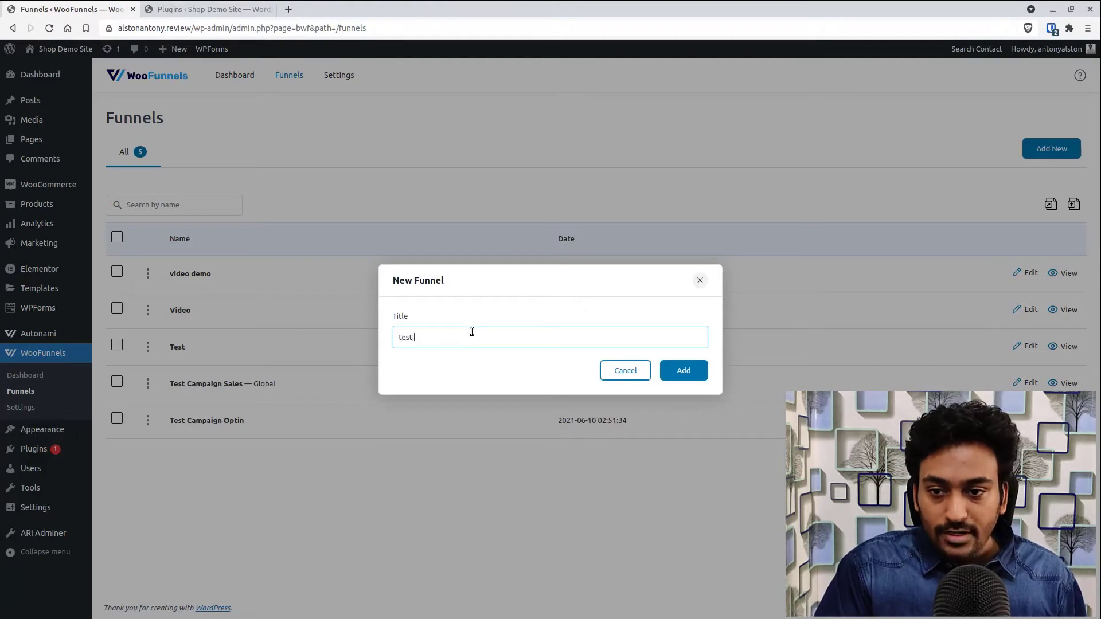
pyautogui.write('video funnel')
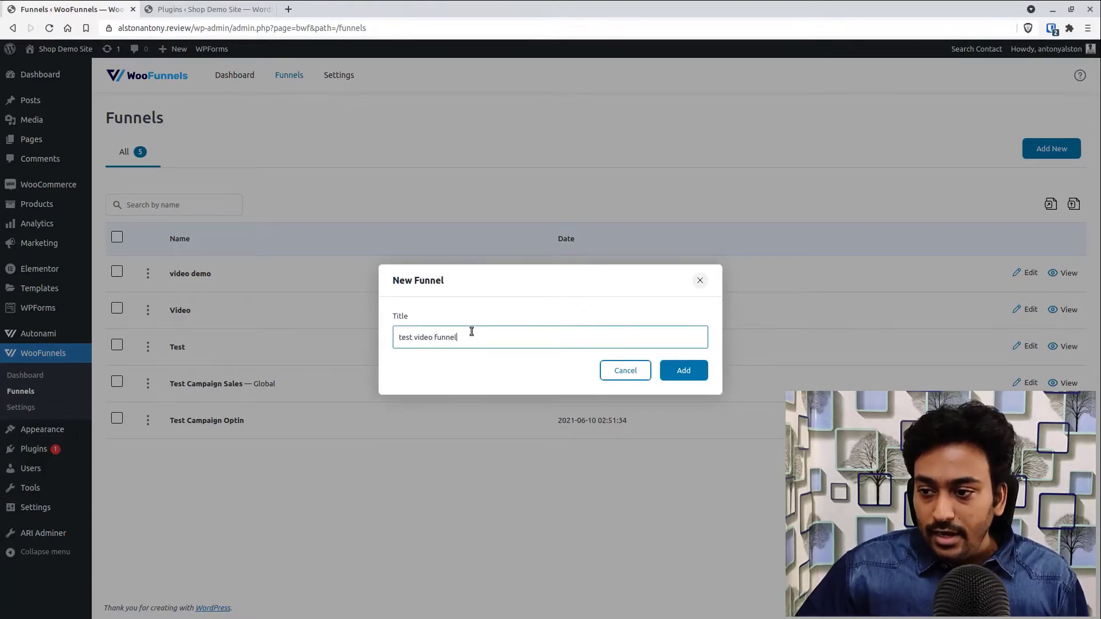
pyautogui.click(684, 373)
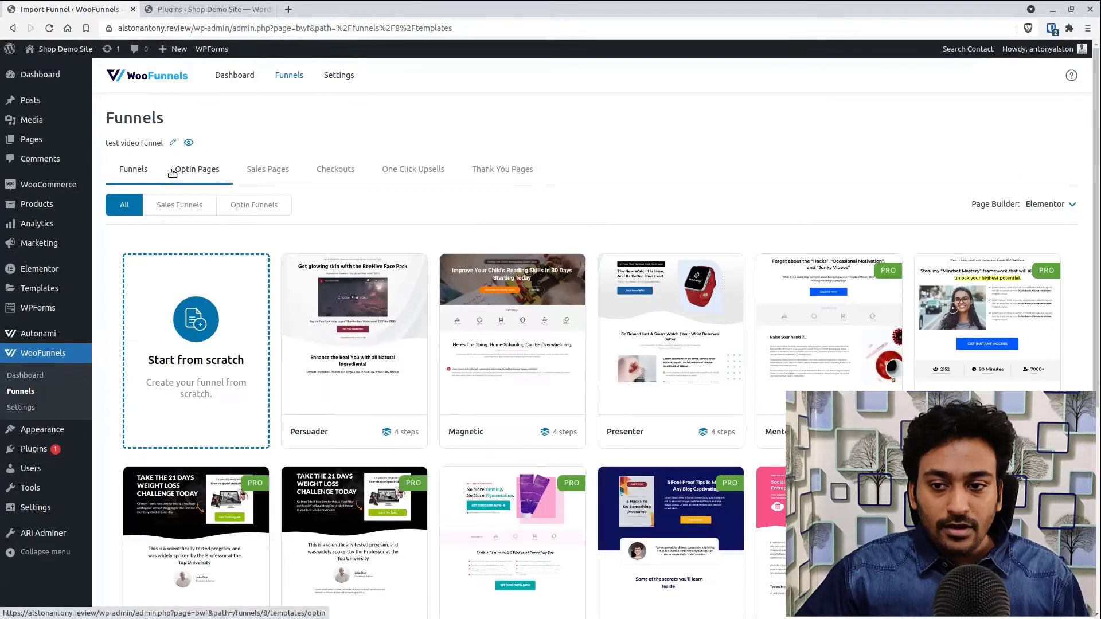
# - Set the funnel's page builder to Other and start the funnel from scratch
pyautogui.click(1035, 206)
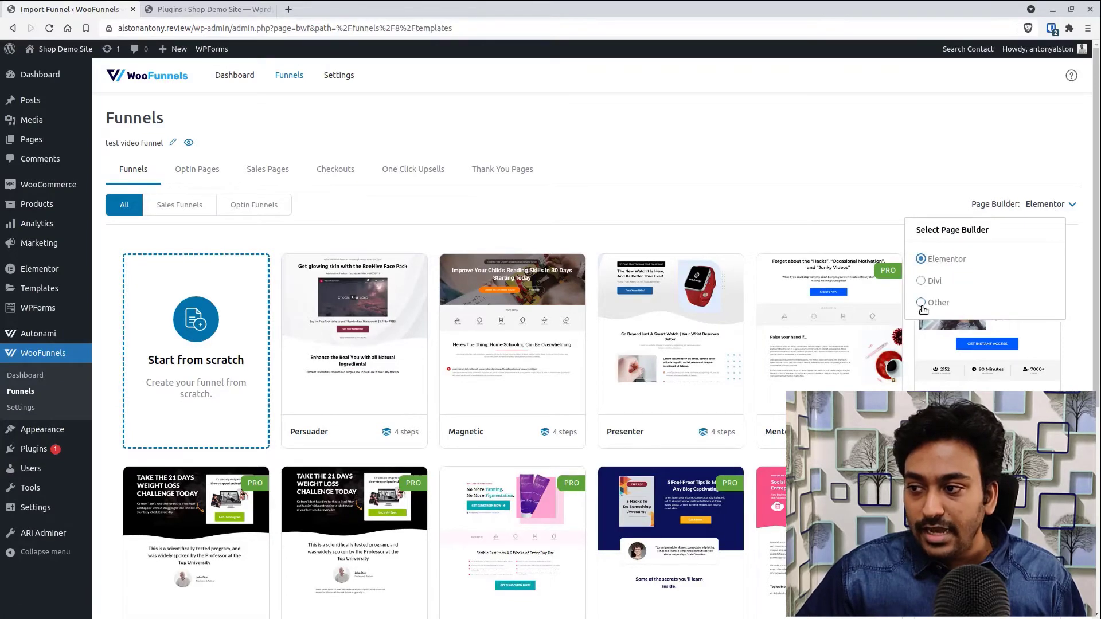
pyautogui.click(923, 304)
pyautogui.click(239, 350)
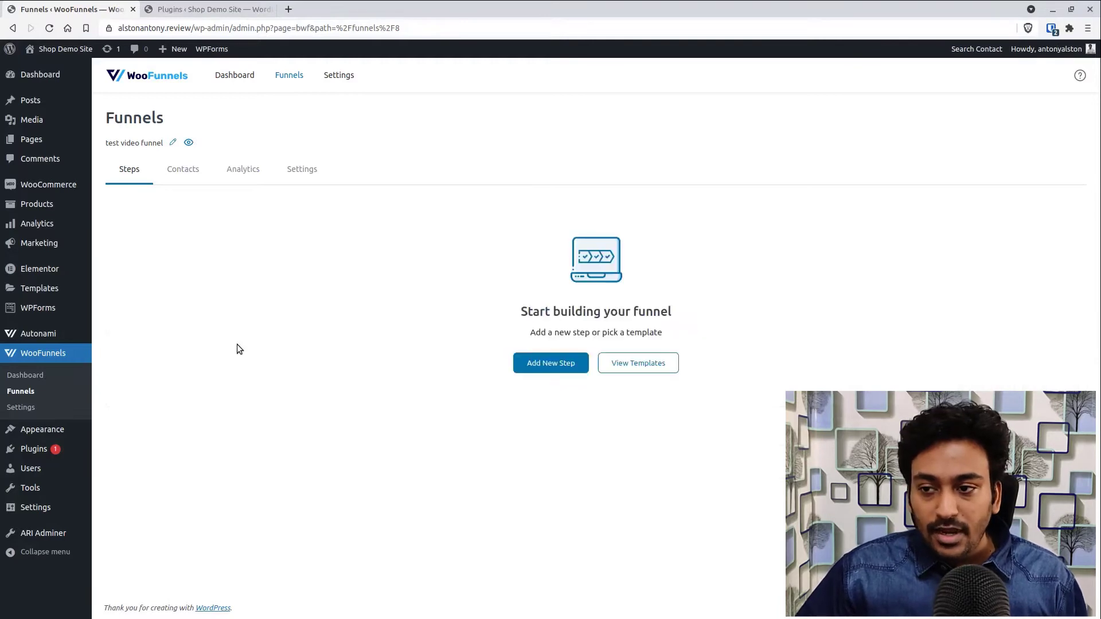
# - Add a Sales Page step titled "sales" to the funnel
pyautogui.click(518, 368)
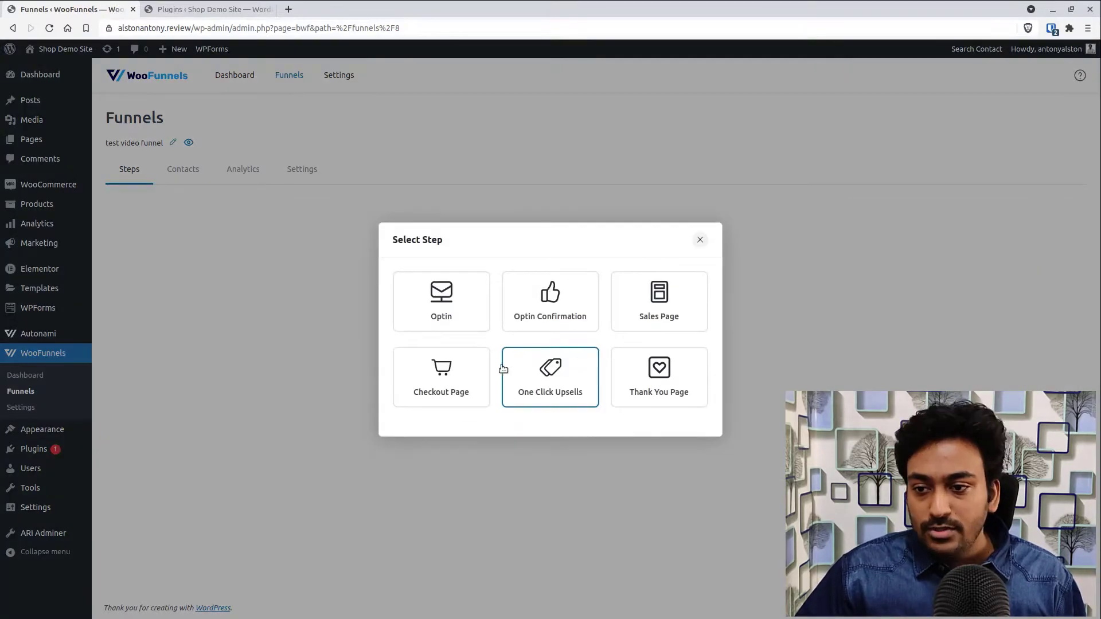
pyautogui.click(643, 326)
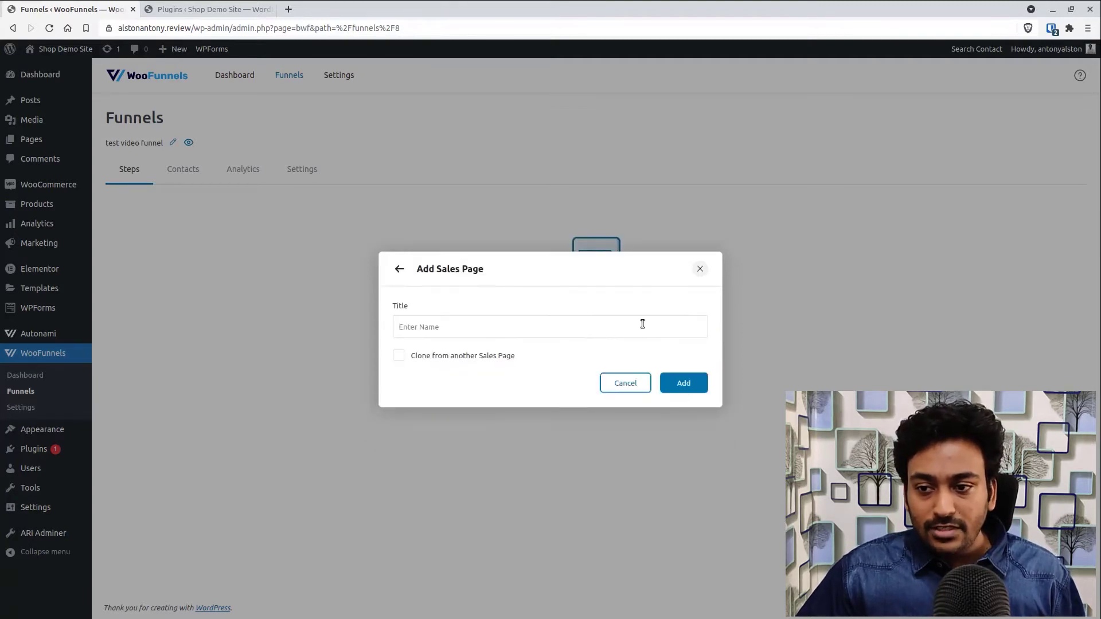
pyautogui.click(643, 325)
pyautogui.write('sales')
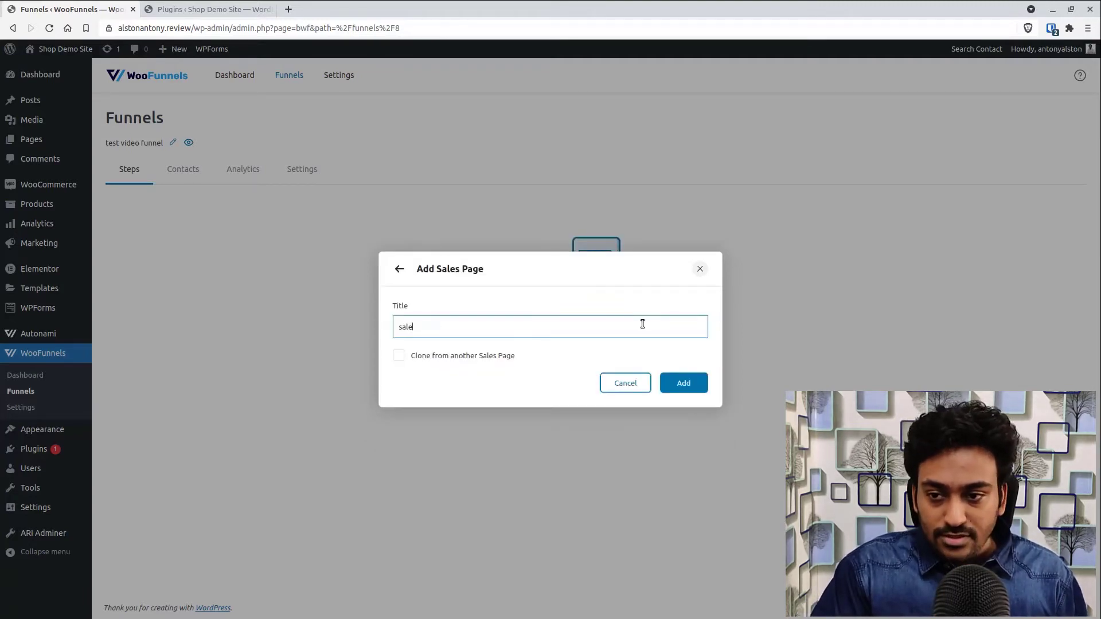
pyautogui.click(691, 383)
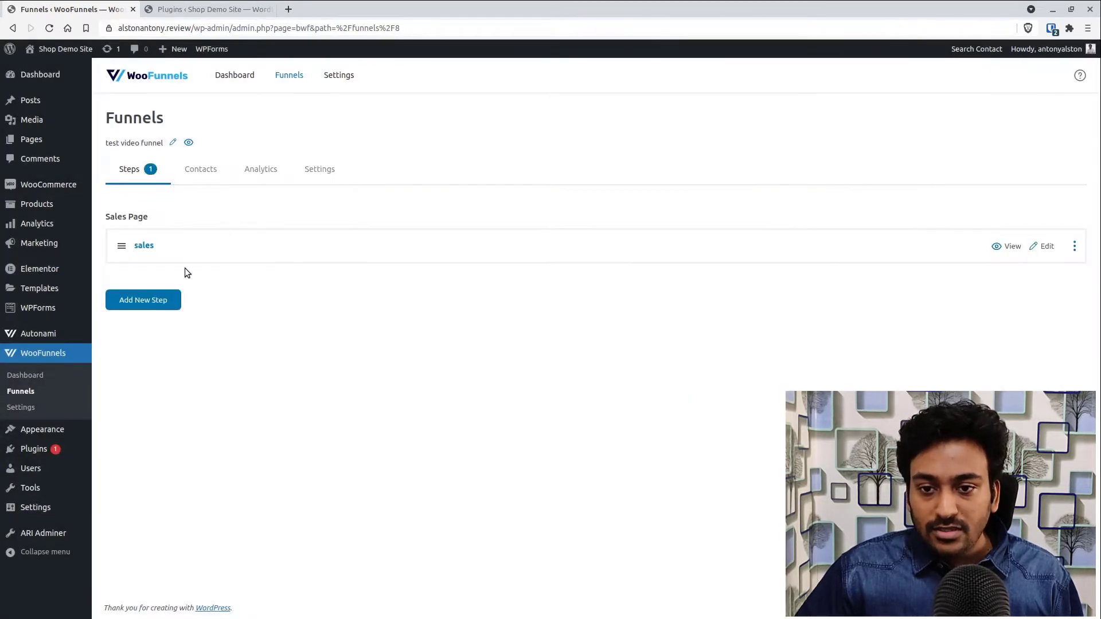
# - Edit the sales step's design, choosing Other as the page builder and the Start from scratch template
pyautogui.click(1042, 248)
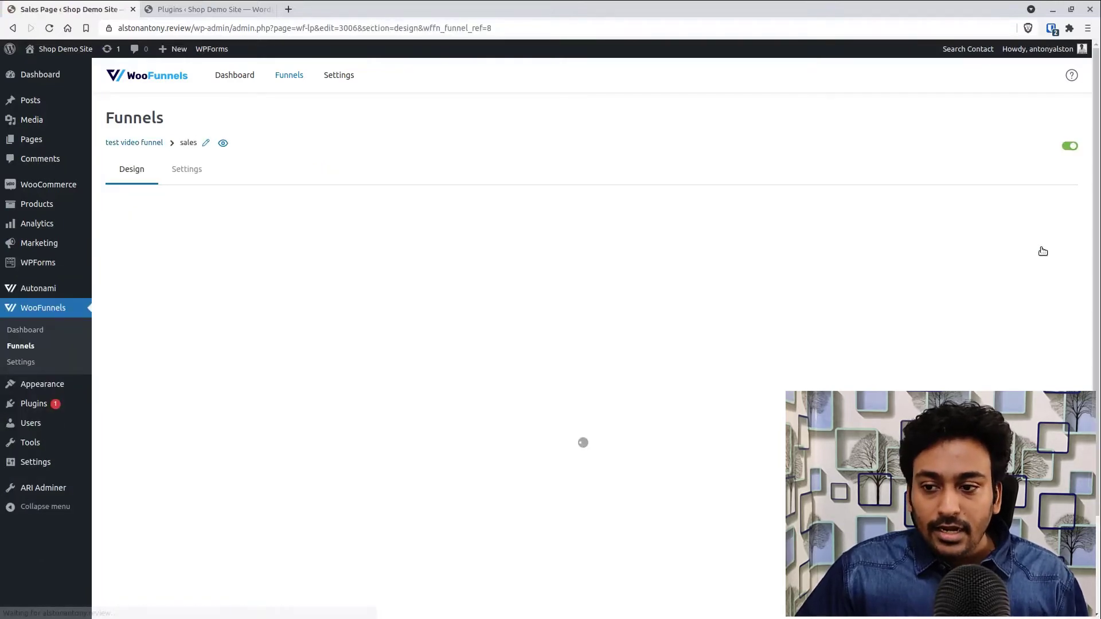
pyautogui.click(1057, 208)
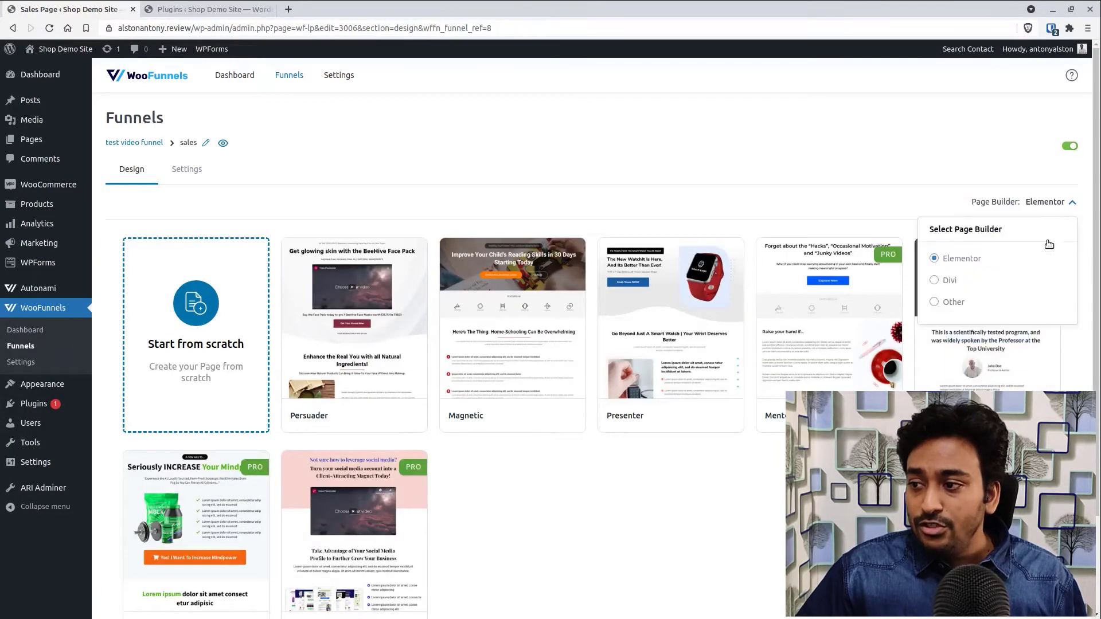
pyautogui.click(938, 302)
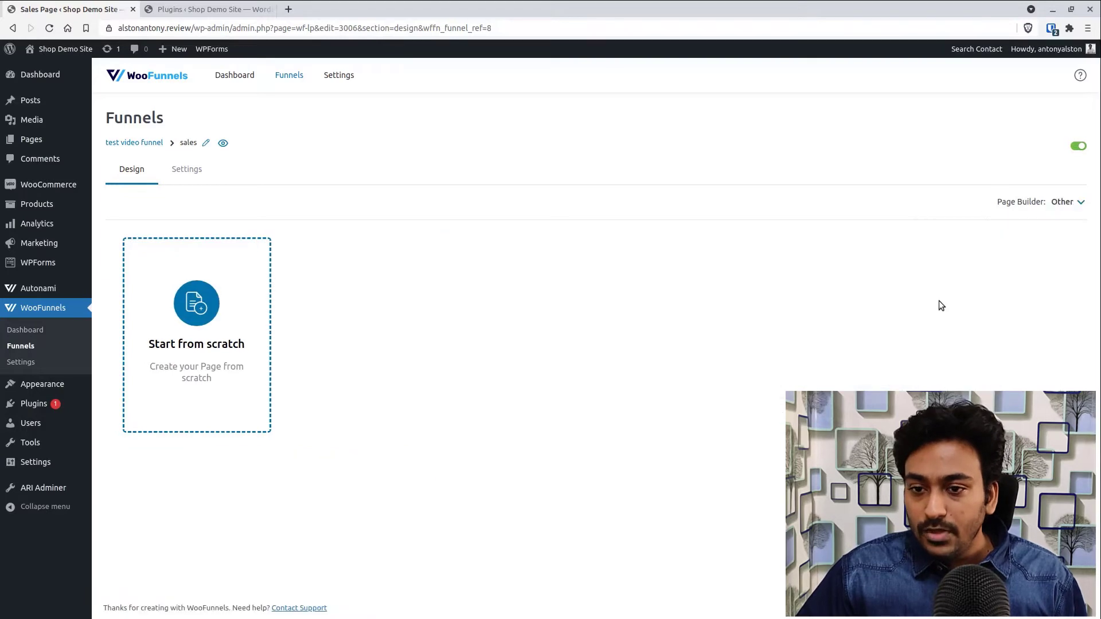
pyautogui.click(222, 325)
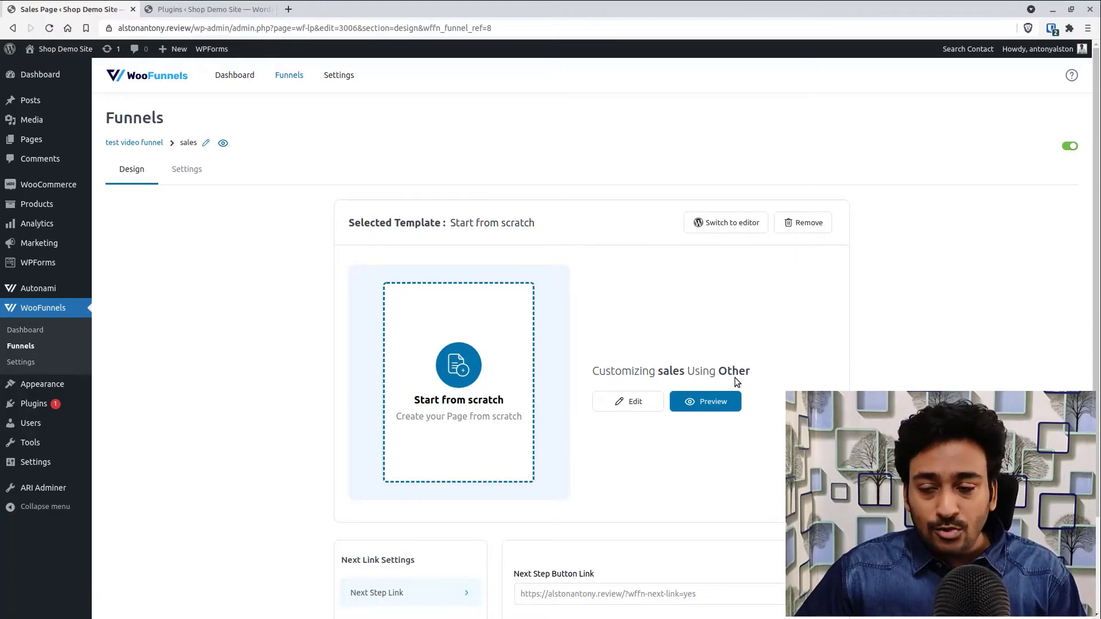
# - Copy the Next Step Button Link from the sales page's Next Link Settings
pyautogui.scroll(-2, 734, 378)
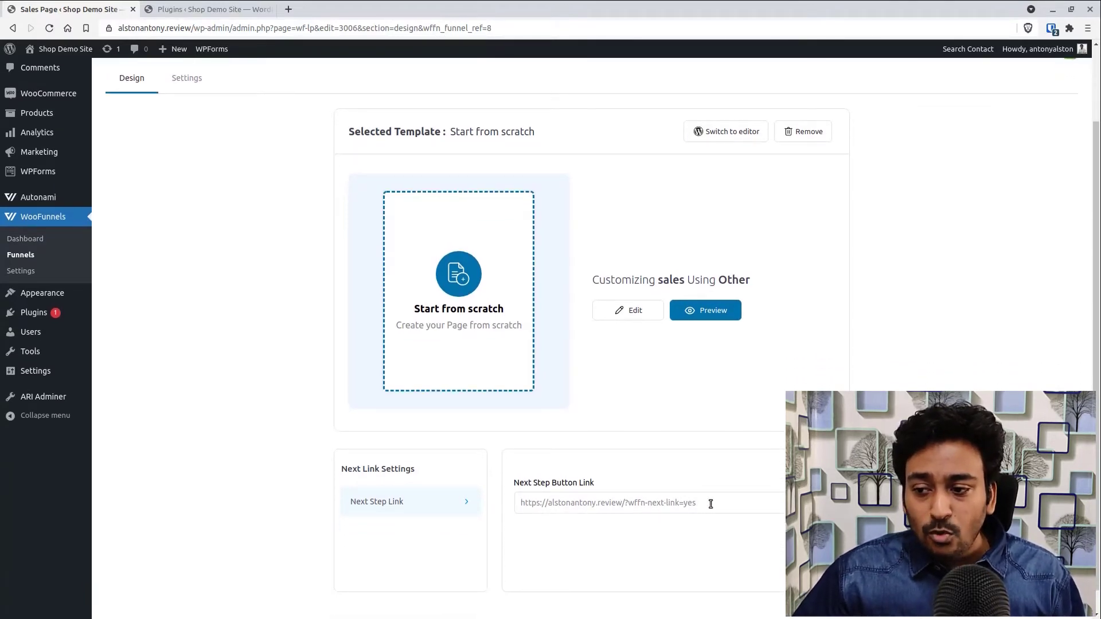
pyautogui.click(765, 506)
pyautogui.hotkey('ctrl', 'c')
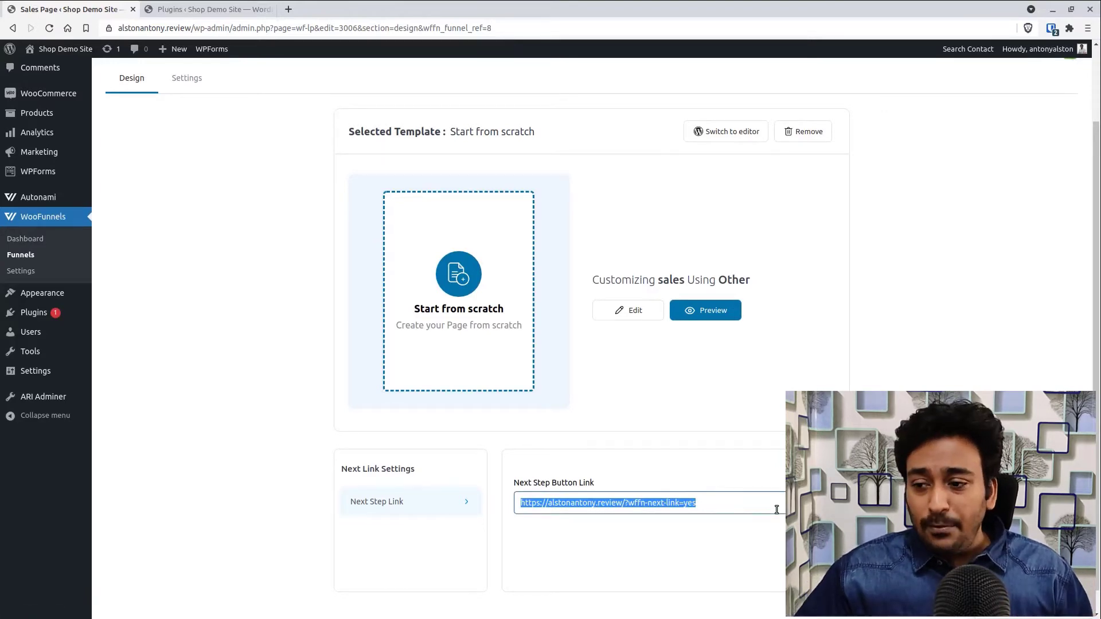
# - Open the sales page in the WordPress editor and add a button block labelled "sdsd" with Outline as its default style
pyautogui.click(733, 136)
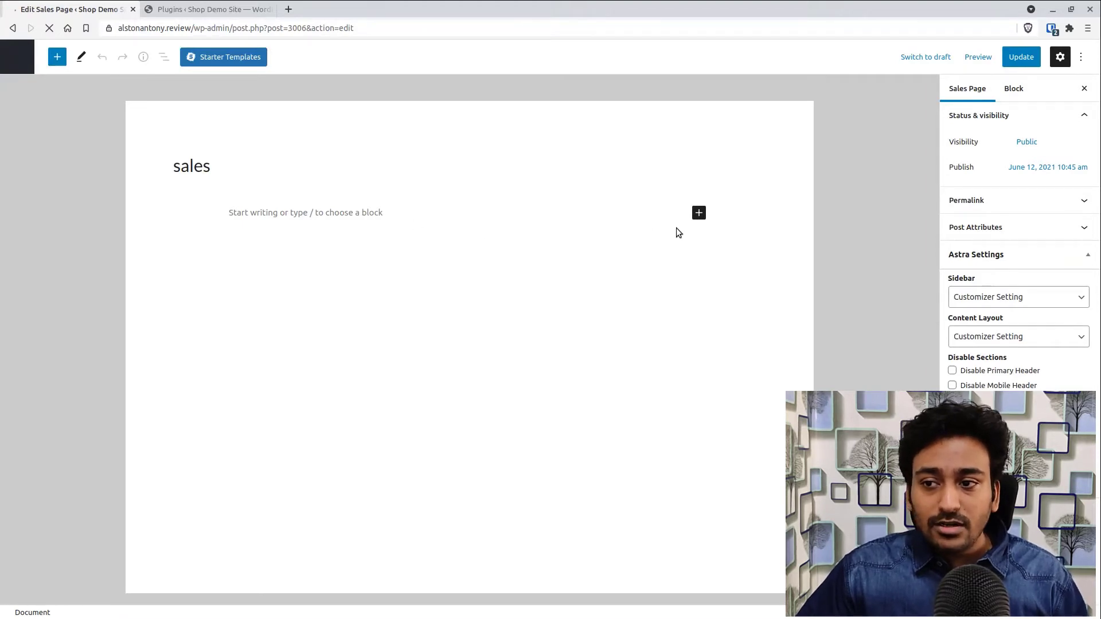
pyautogui.click(700, 216)
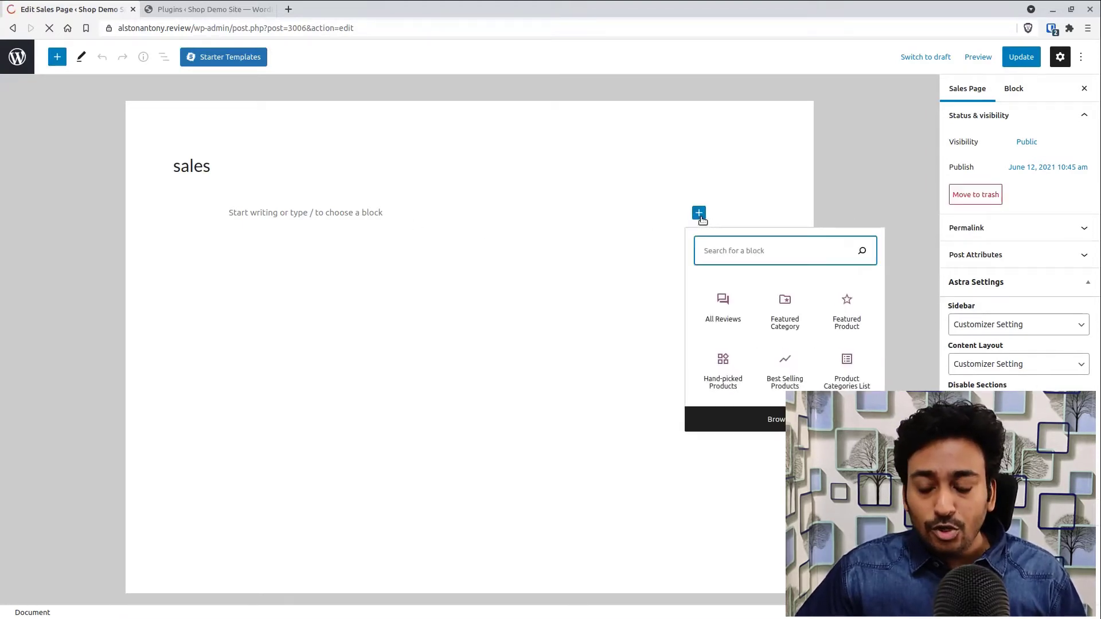
pyautogui.write('buto')
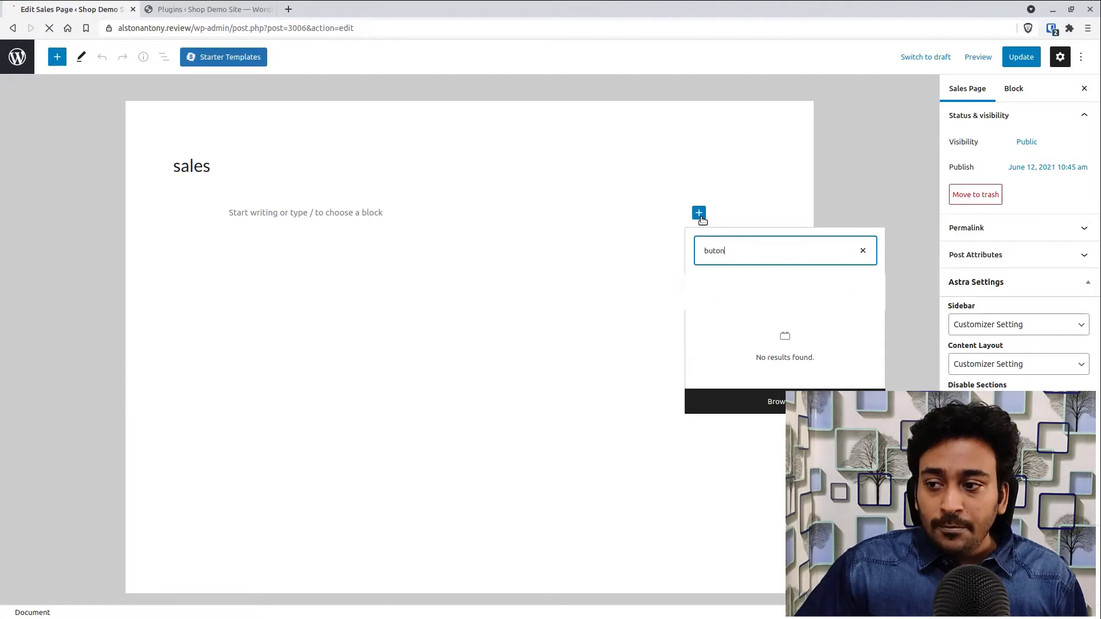
pyautogui.press('BackSpace')
pyautogui.write('t')
pyautogui.click(733, 300)
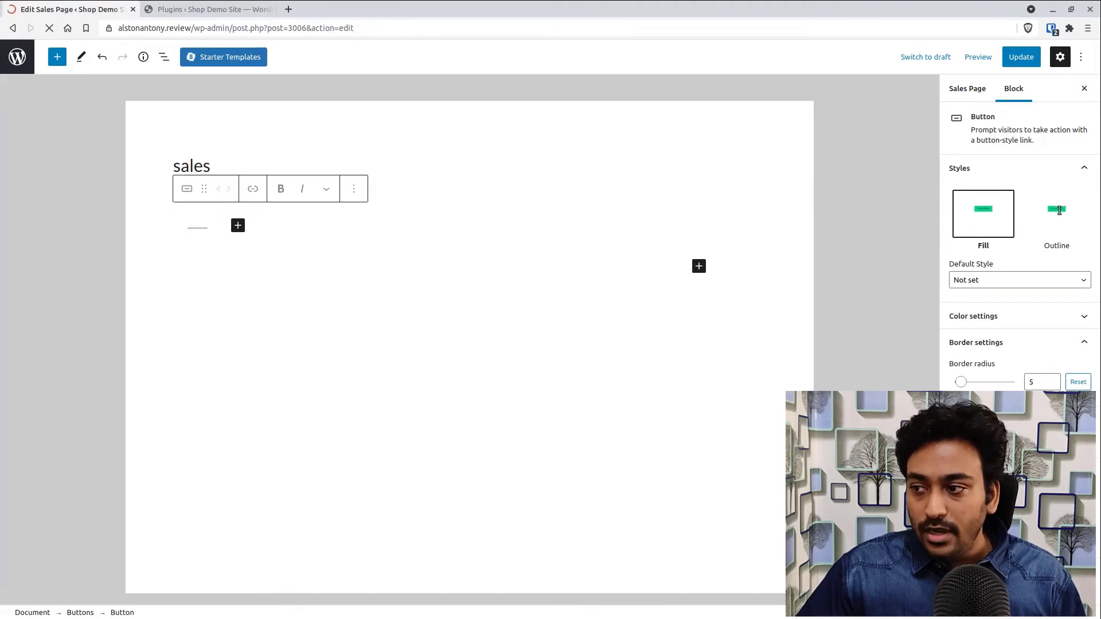
pyautogui.click(1005, 282)
pyautogui.click(971, 312)
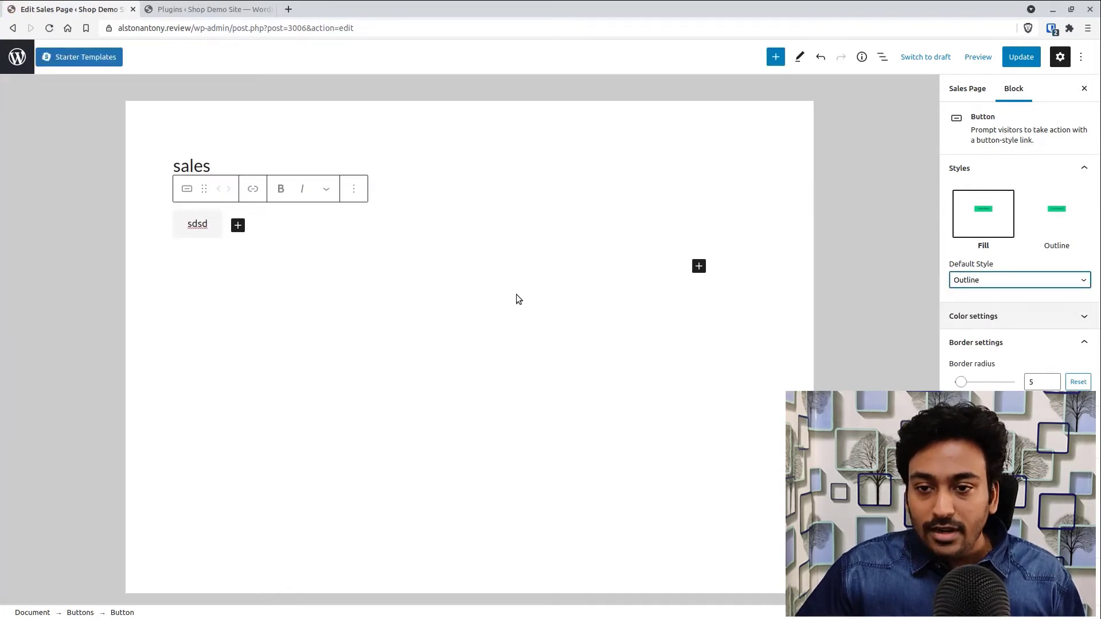
# - Link the "sdsd" button to the copied next step URL ending in "?wffn-next-link=yes"
pyautogui.click(190, 226)
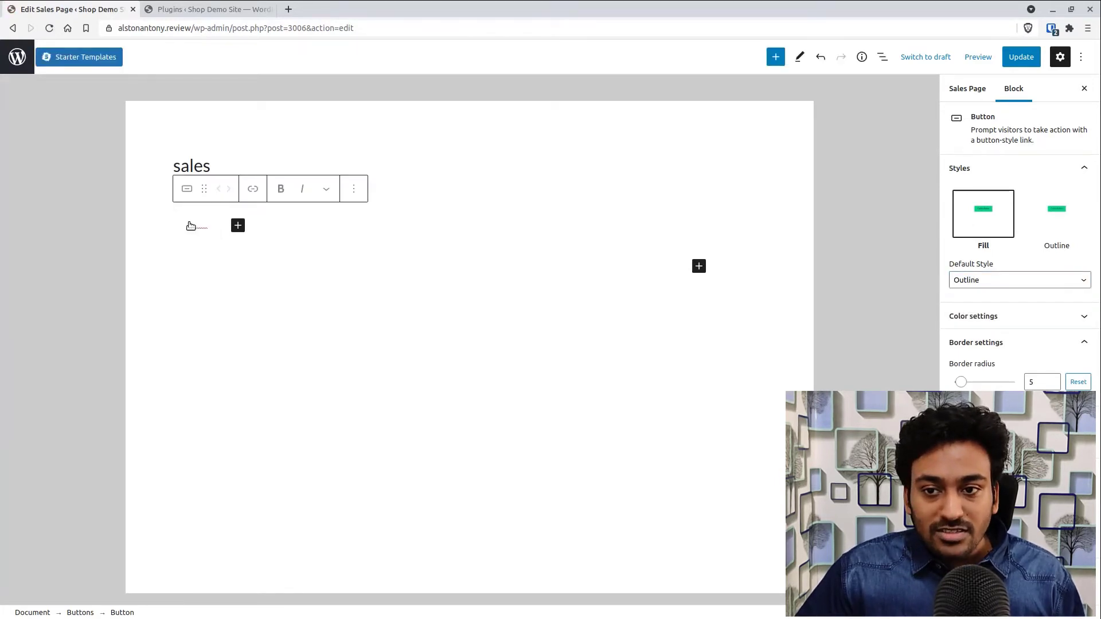
pyautogui.click(253, 189)
pyautogui.hotkey('ctrl', 'v')
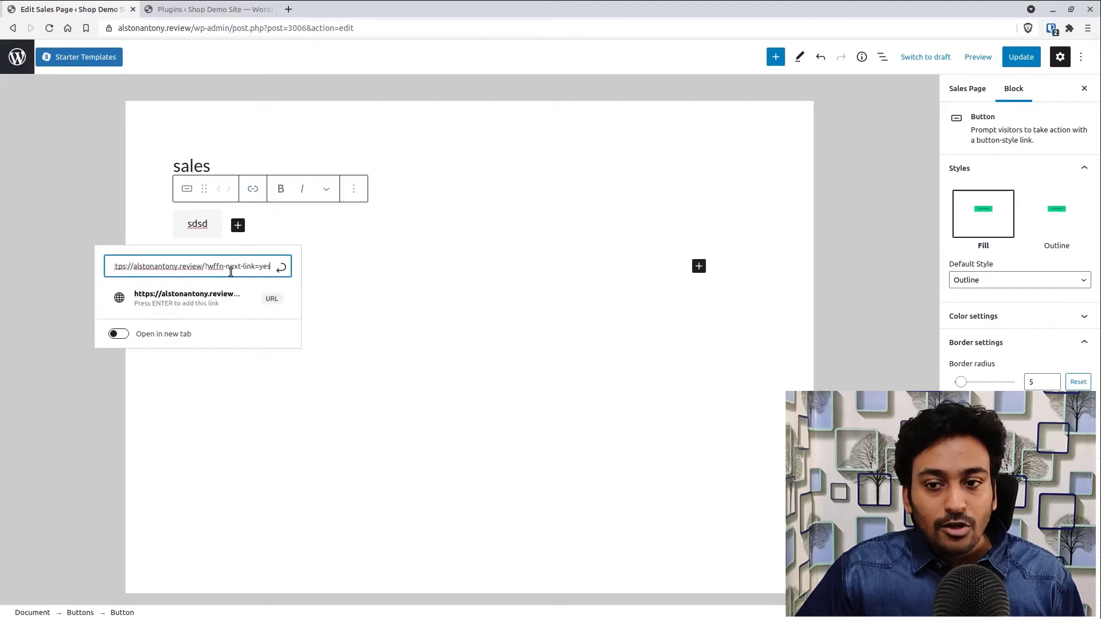
pyautogui.click(281, 268)
pyautogui.click(381, 321)
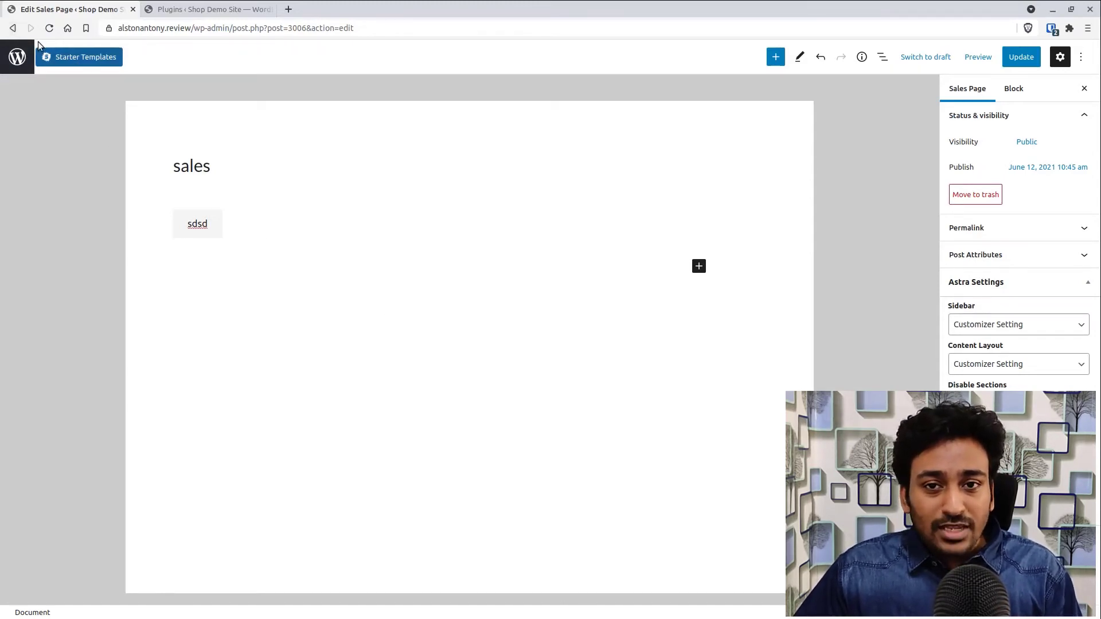
# - Save the changes to the sales page and go to the site's main wp-admin dashboard
pyautogui.click(13, 33)
pyautogui.click(602, 94)
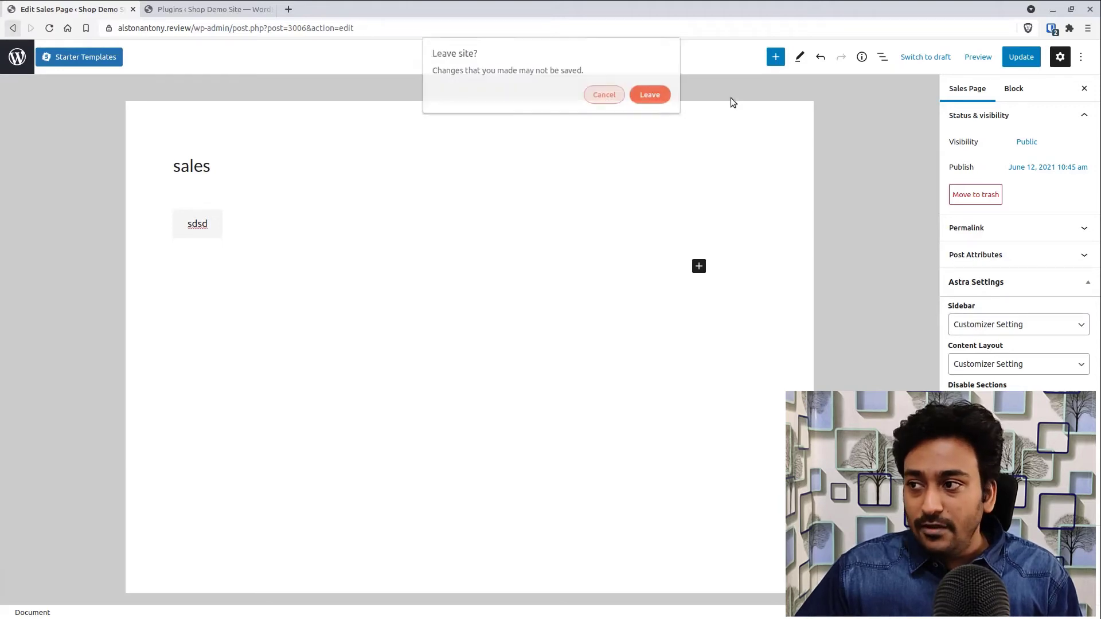
pyautogui.click(1013, 62)
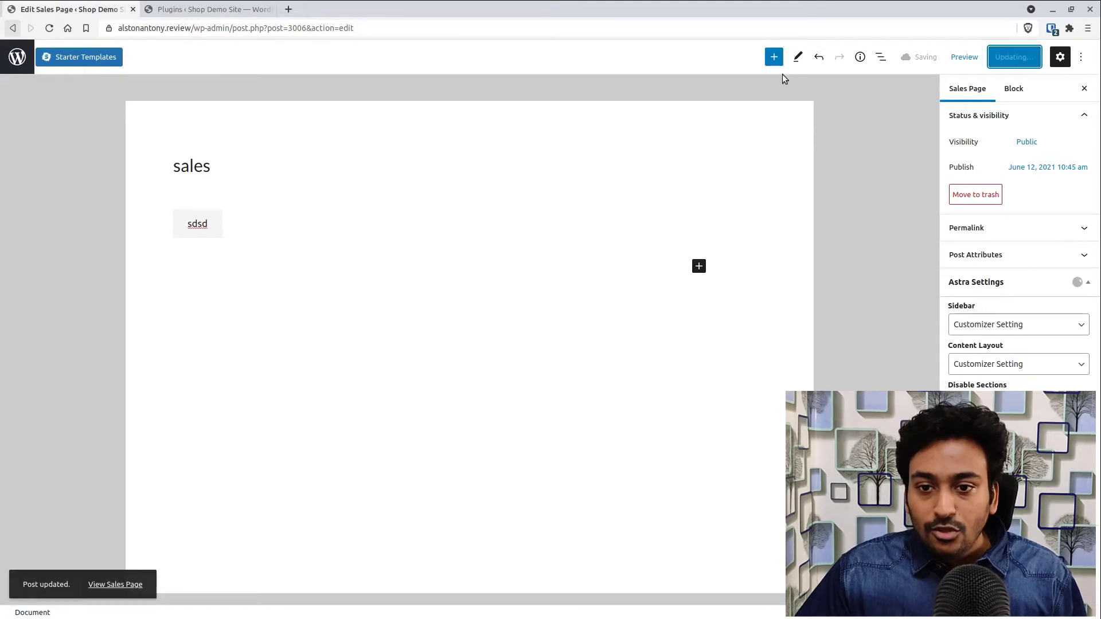
pyautogui.moveTo(229, 28); pyautogui.dragTo(381, 34)
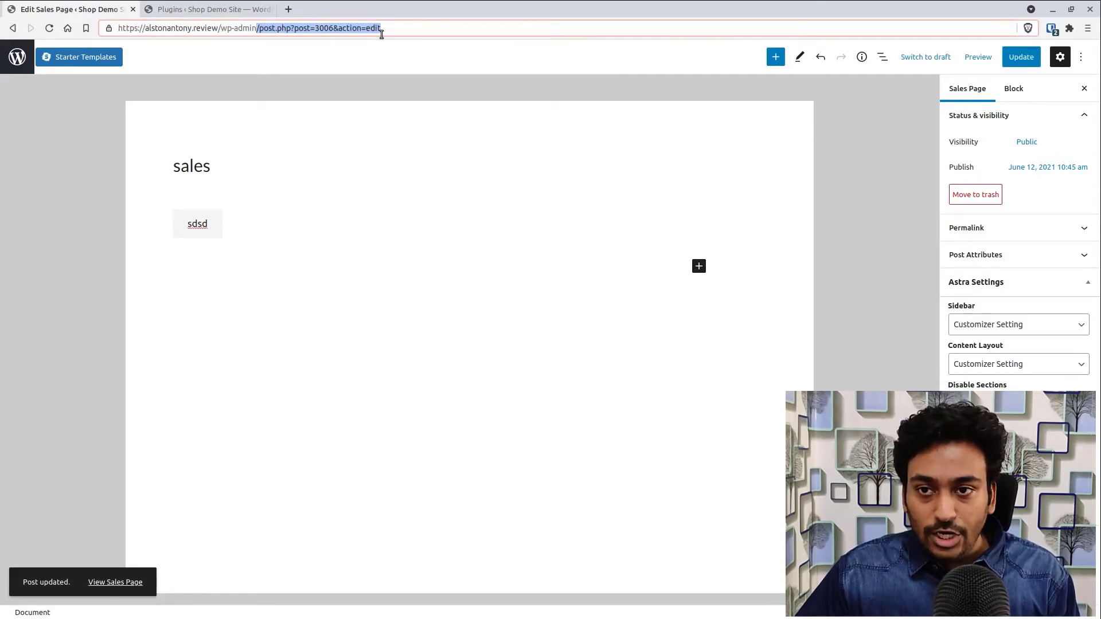
pyautogui.press('BackSpace')
pyautogui.press('Return')
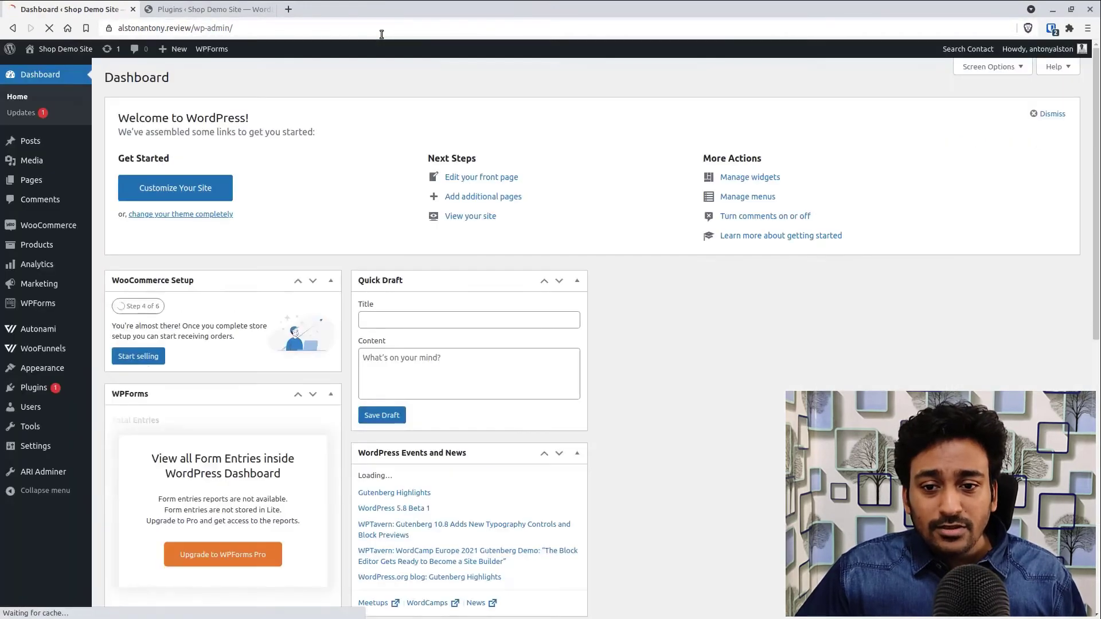
# - Check the public view of "test video funnel" from the WooFunnels funnel list and open that funnel for editing
pyautogui.moveTo(46, 346)
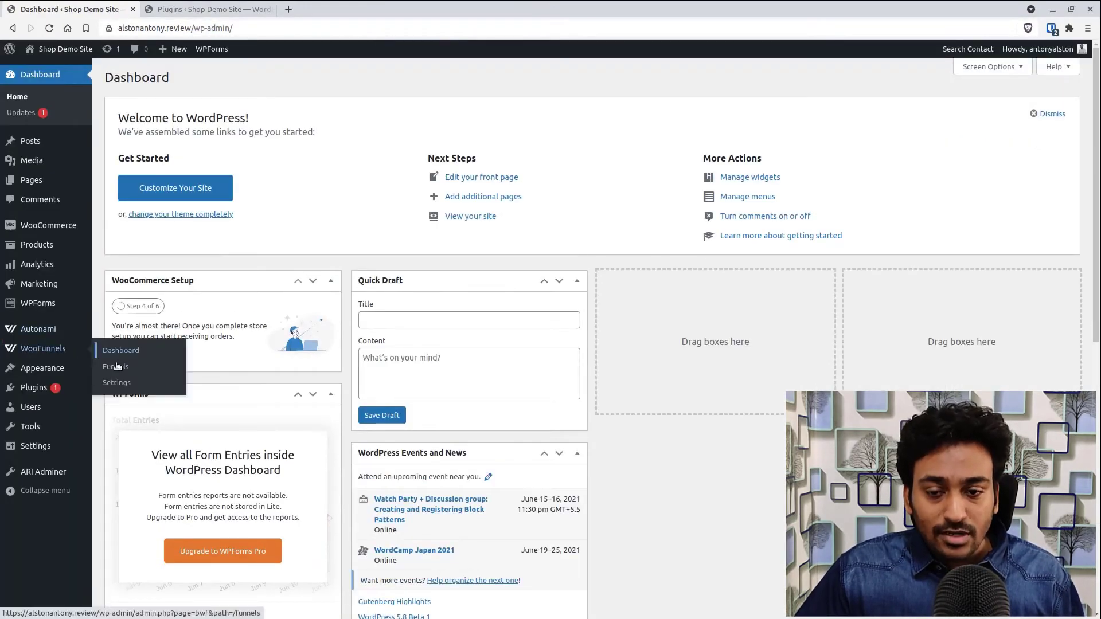
pyautogui.click(118, 367)
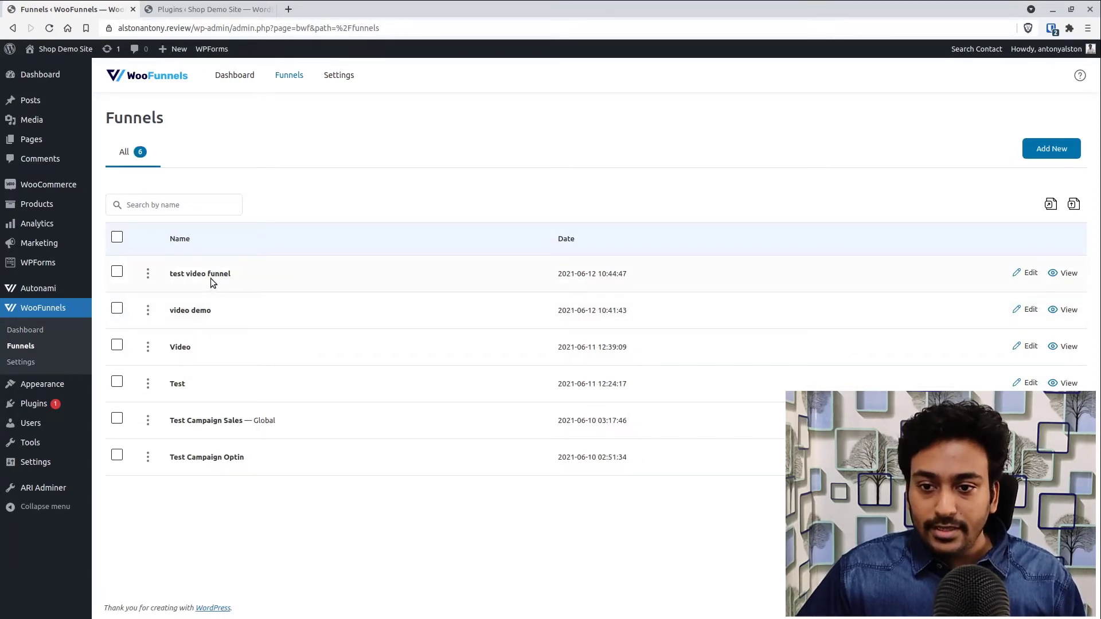
pyautogui.click(1068, 273)
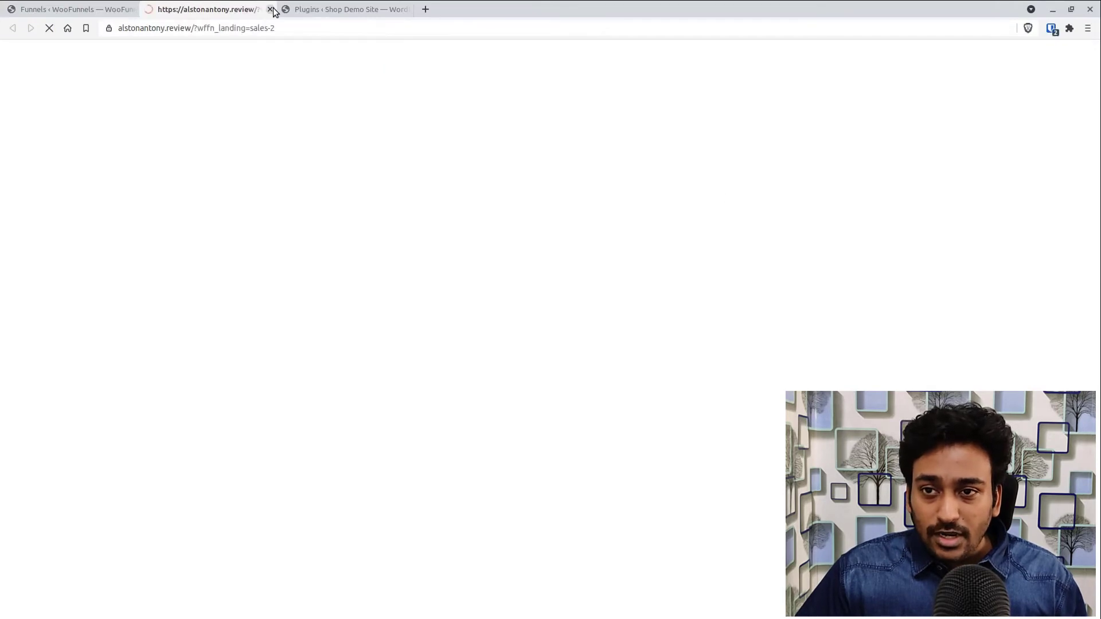
pyautogui.click(270, 9)
pyautogui.click(1025, 274)
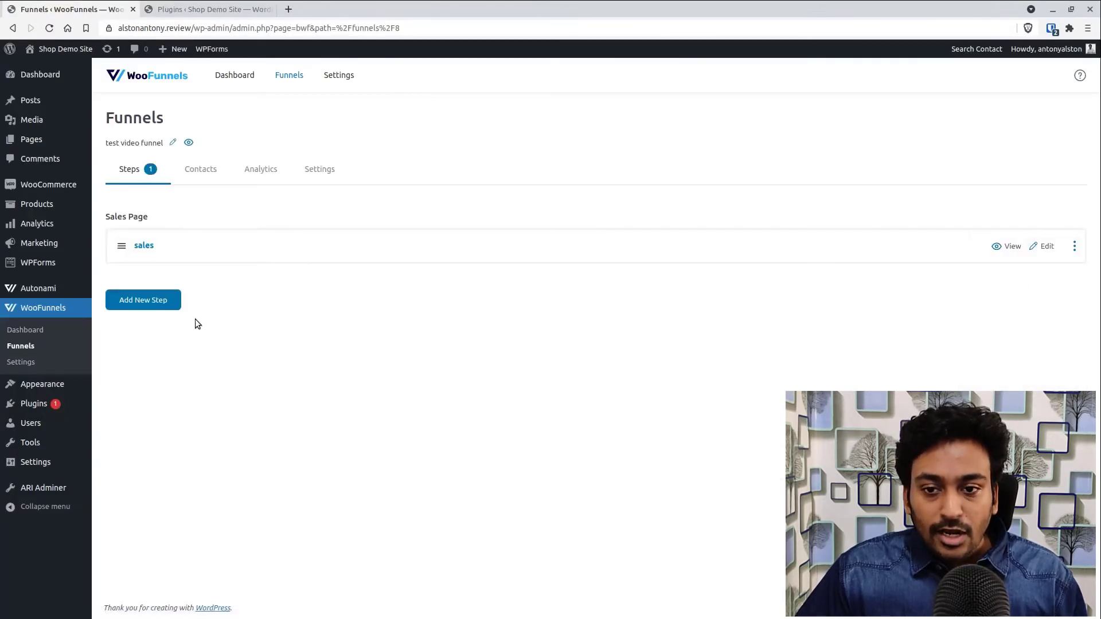
# - Add a Checkout Page step titled "check" to the funnel
pyautogui.click(164, 301)
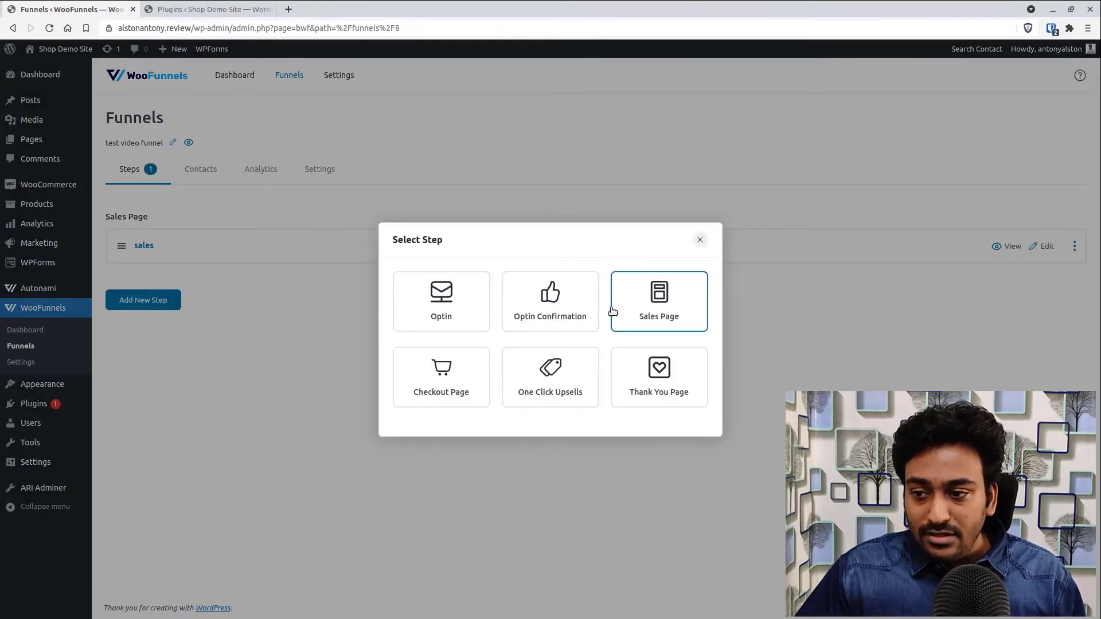
pyautogui.click(455, 402)
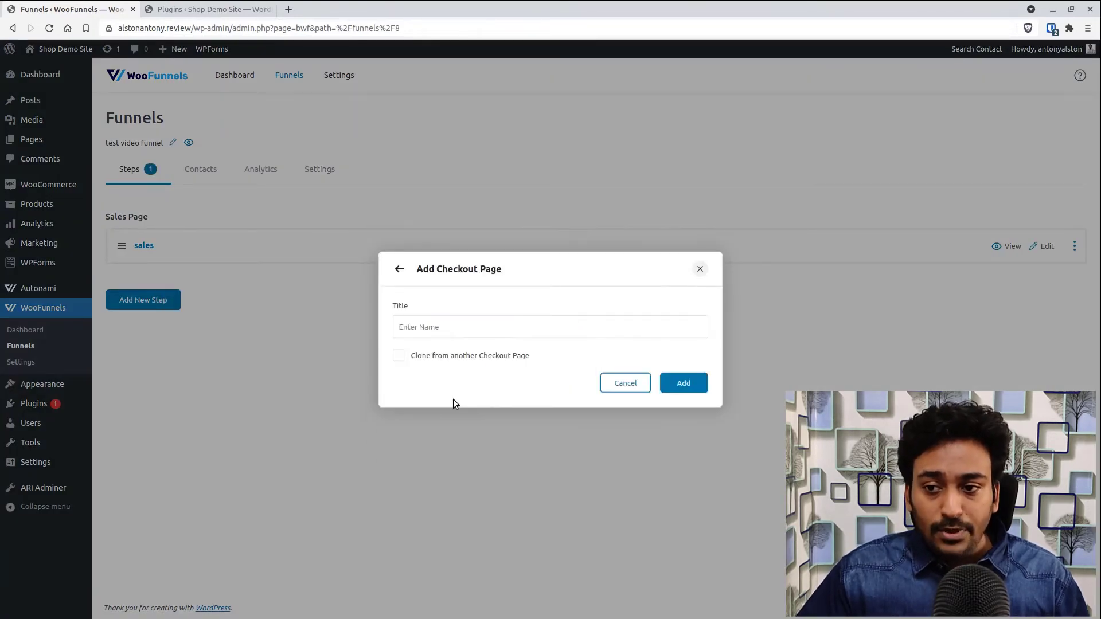
pyautogui.click(449, 337)
pyautogui.write('ched')
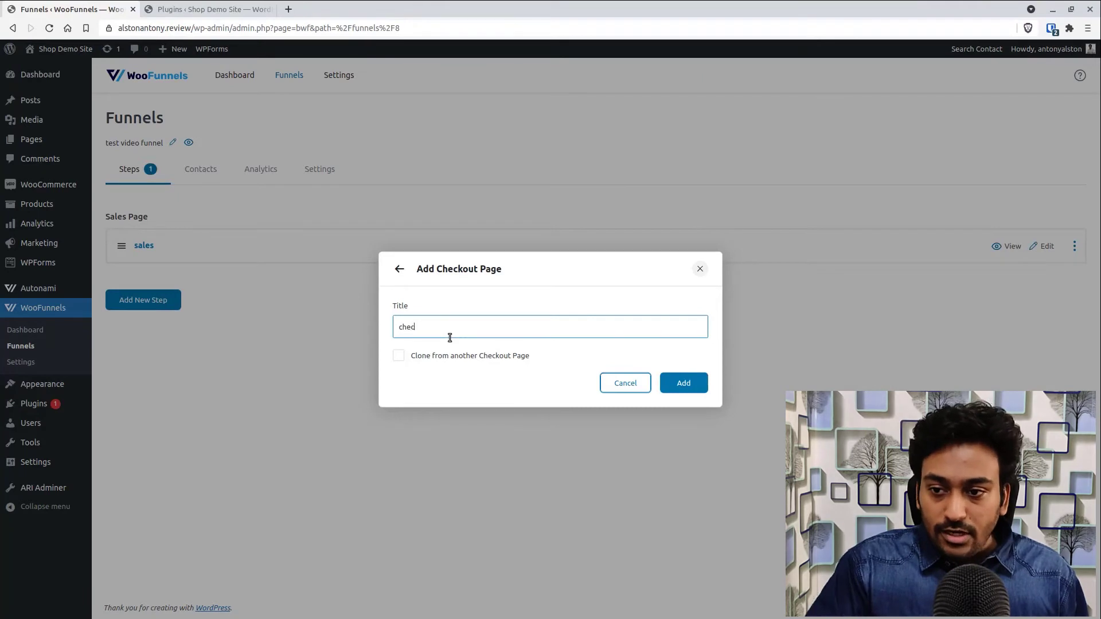
pyautogui.write('k')
pyautogui.click(683, 383)
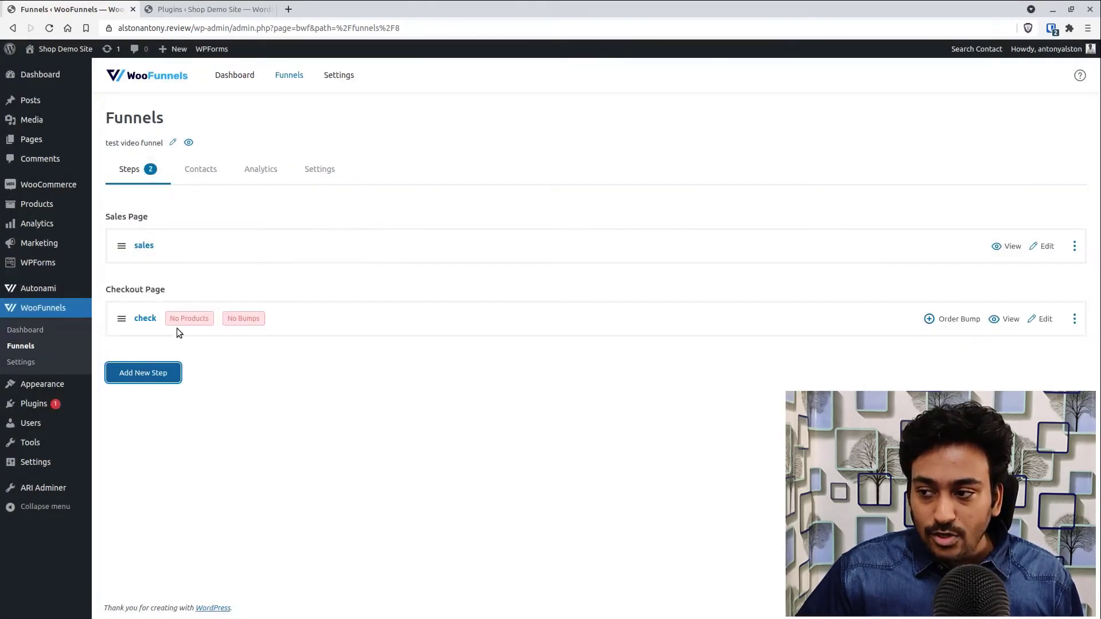
# - Open the "check" checkout step for editing and set its page builder to Other
pyautogui.click(1046, 319)
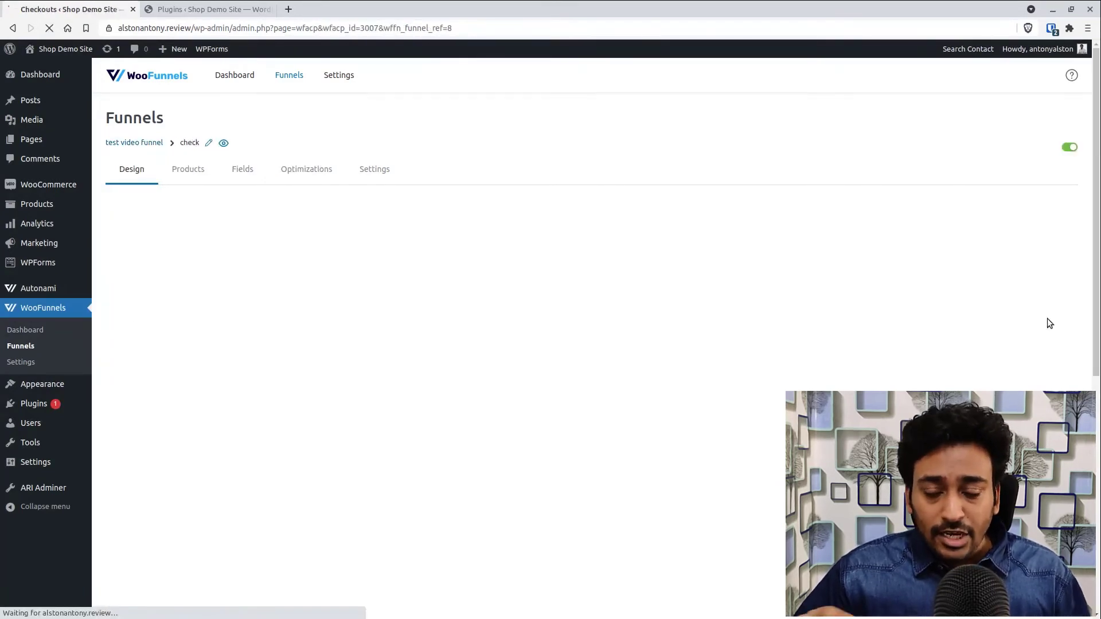
pyautogui.moveTo(1058, 299)
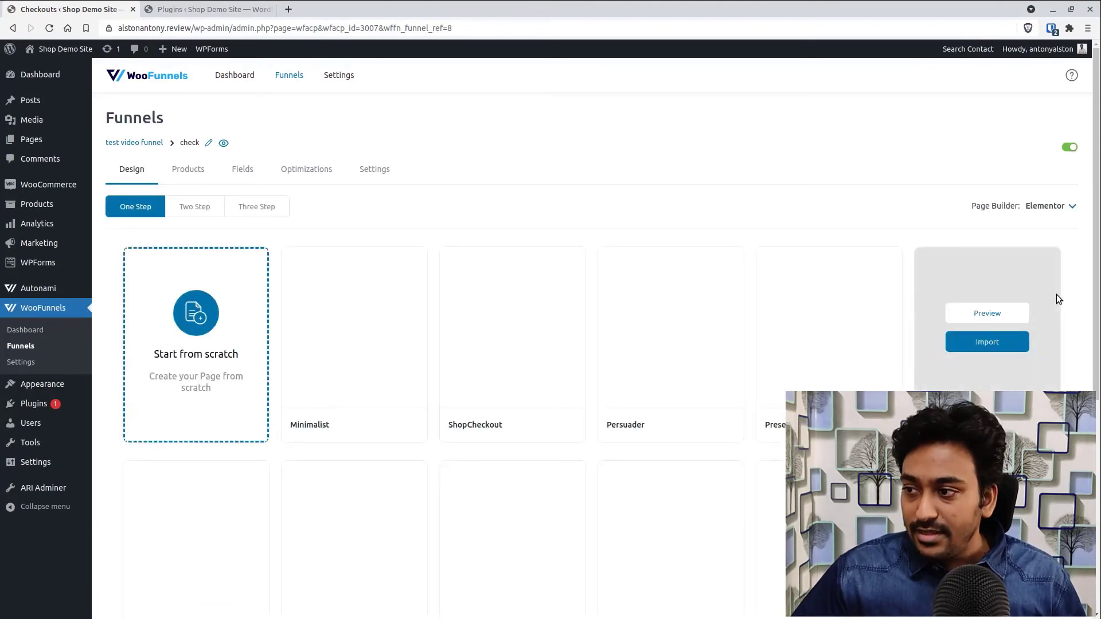
pyautogui.click(1068, 206)
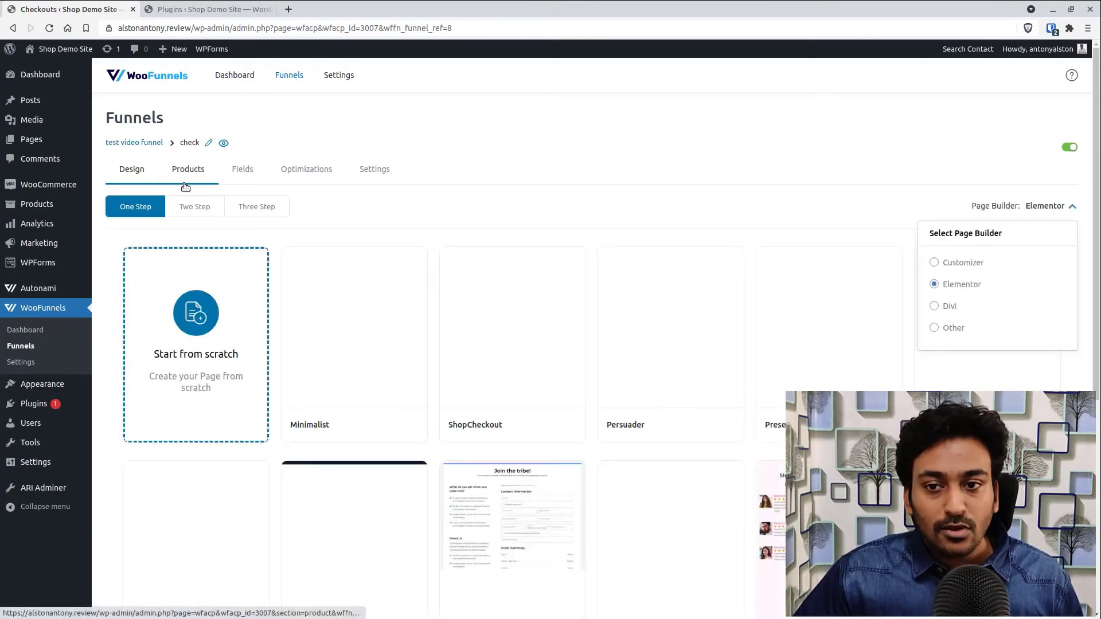
pyautogui.click(936, 328)
# - Compare the one-, two- and three-step checkout templates and preview the one-step Checkout Form
pyautogui.moveTo(212, 292)
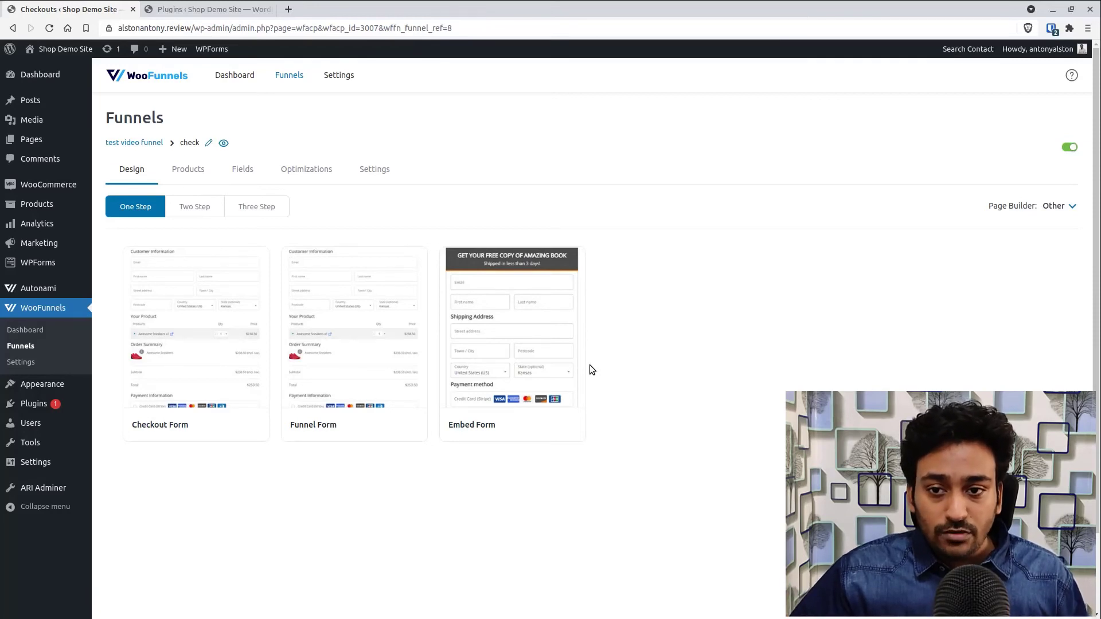
pyautogui.click(179, 215)
pyautogui.click(247, 212)
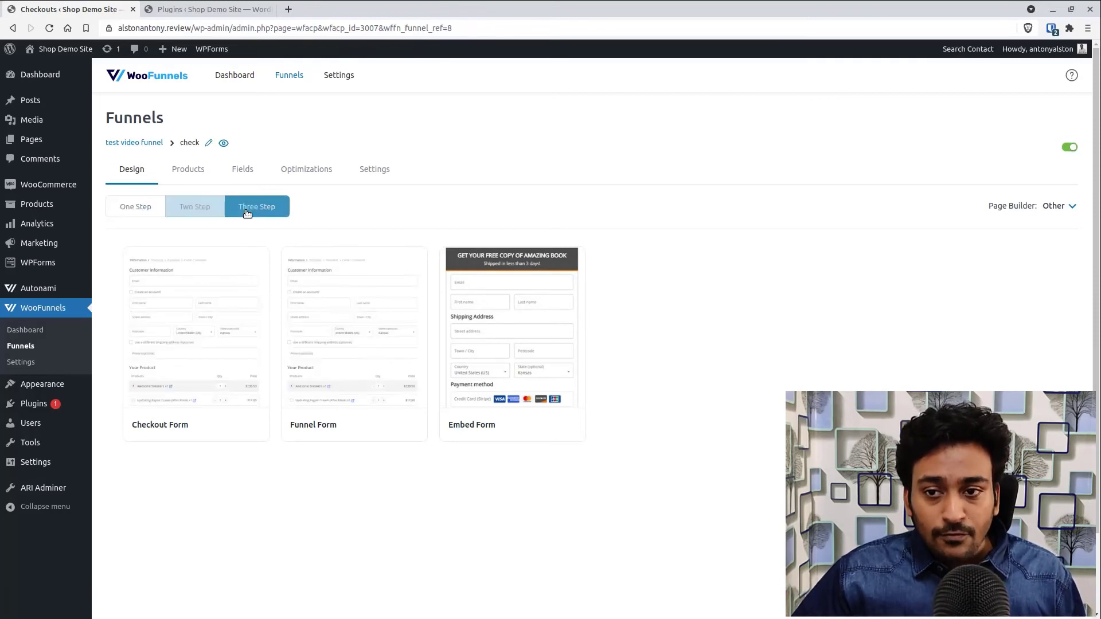
pyautogui.click(207, 217)
pyautogui.click(148, 212)
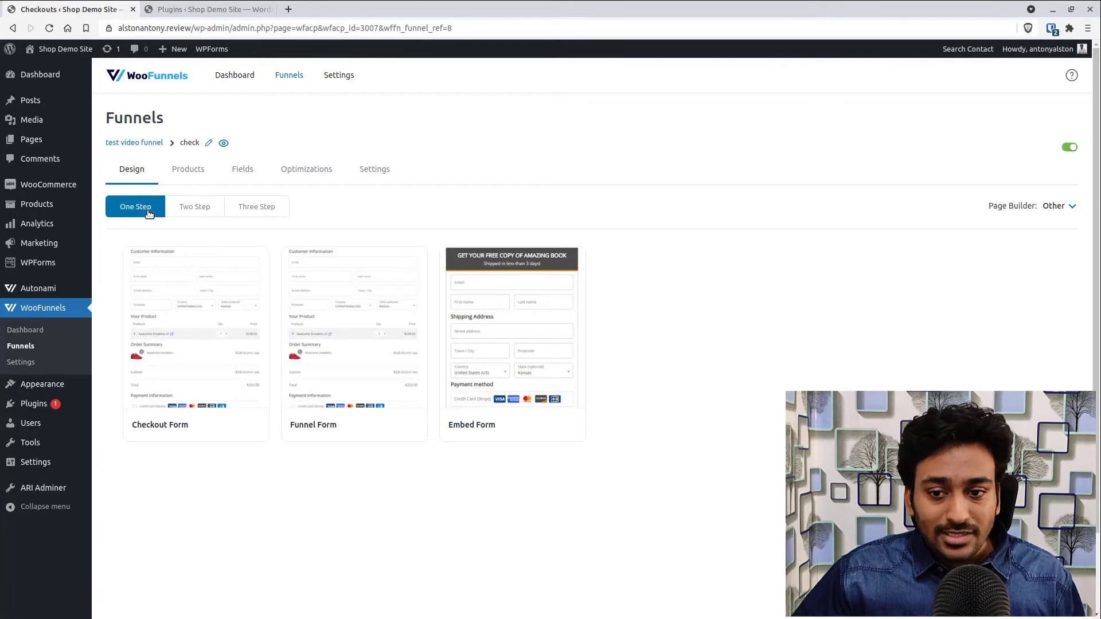
pyautogui.moveTo(171, 285)
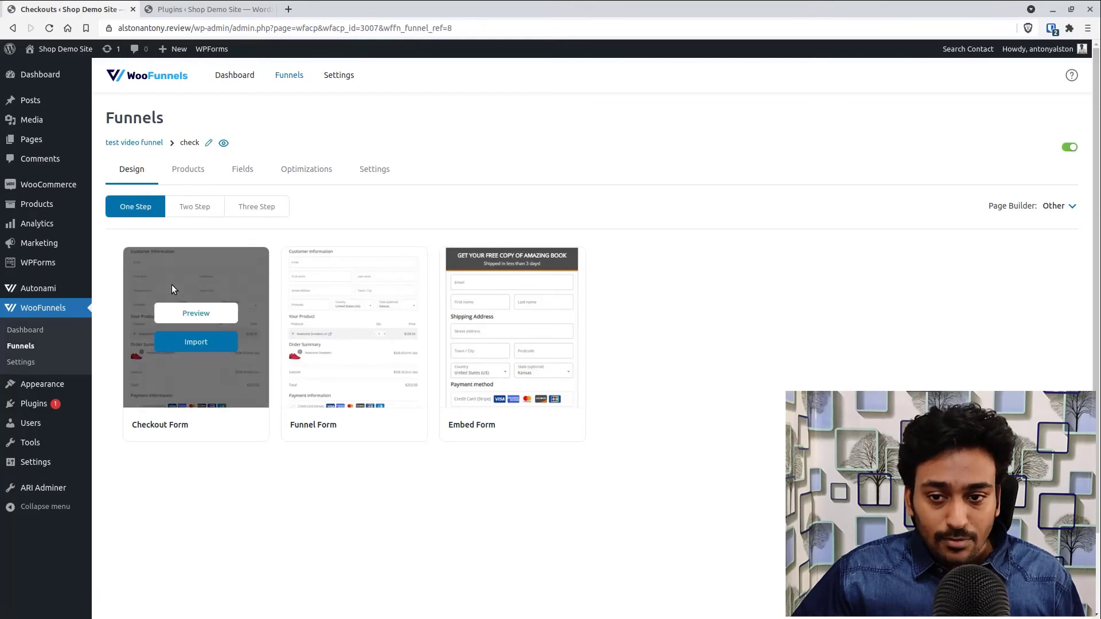
pyautogui.click(192, 313)
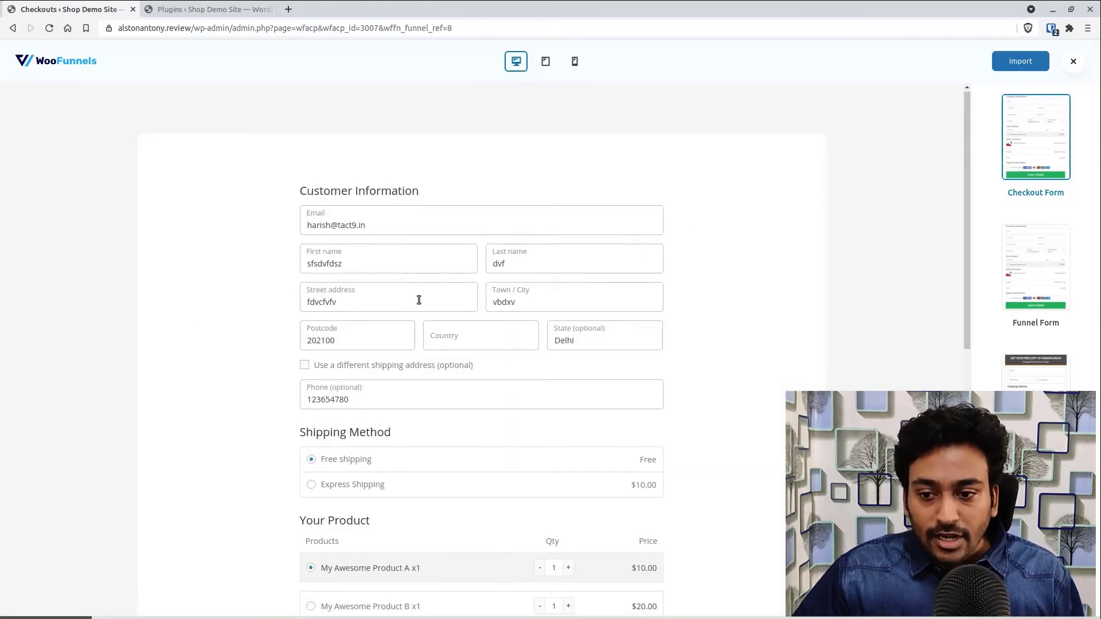
pyautogui.scroll(-2, 458, 378)
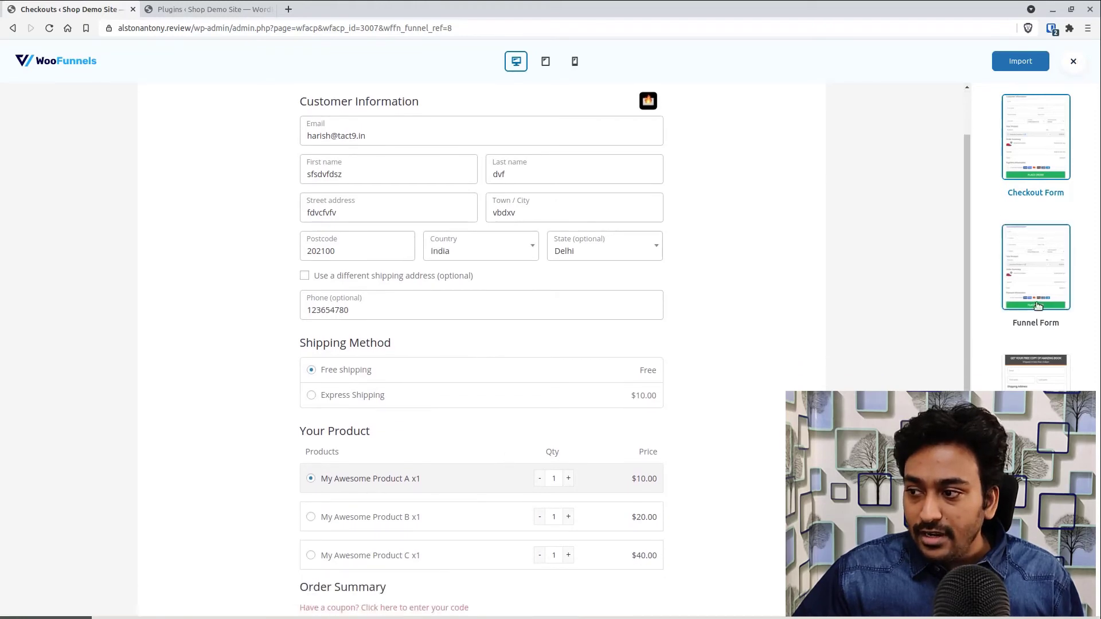
pyautogui.click(1074, 61)
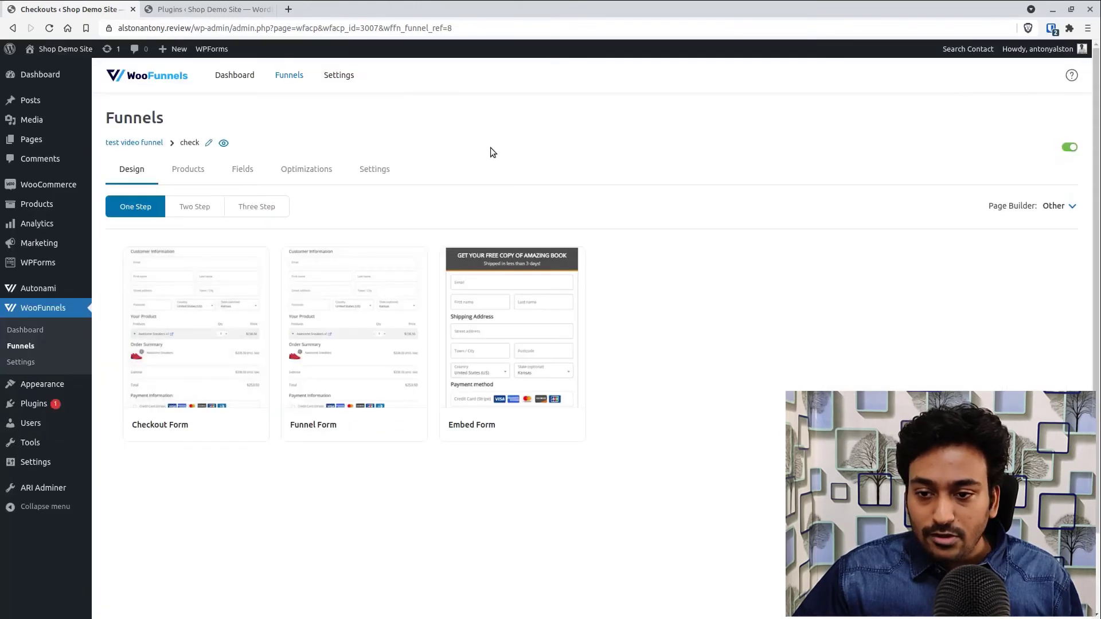
# - Import the one-step Checkout Form template and select its form shortcode [wfacp_forms]
pyautogui.moveTo(201, 342)
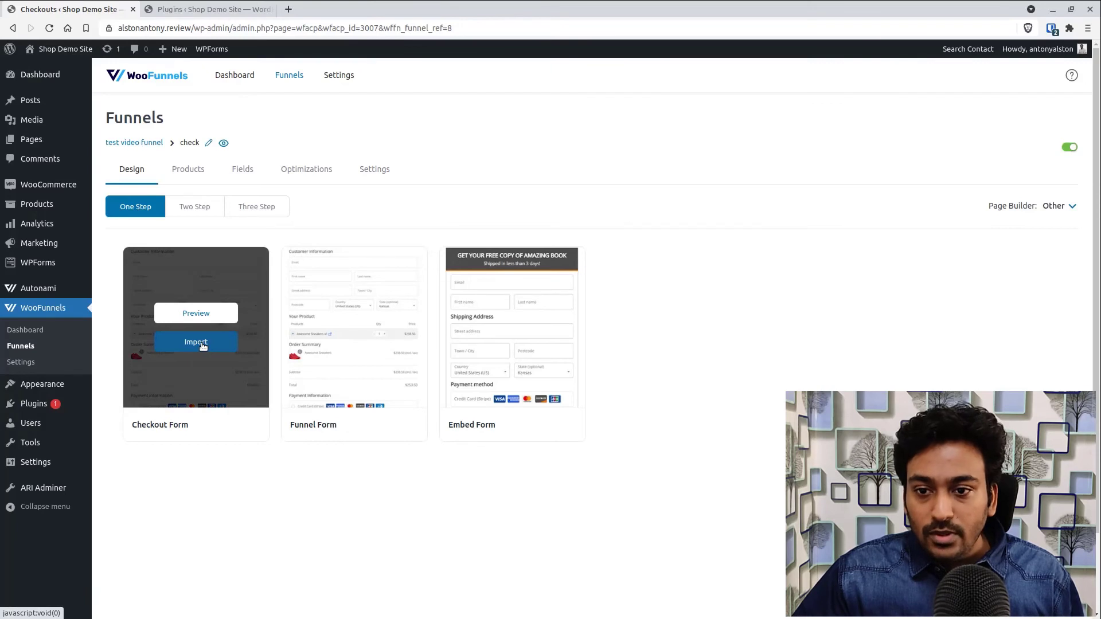
pyautogui.click(203, 344)
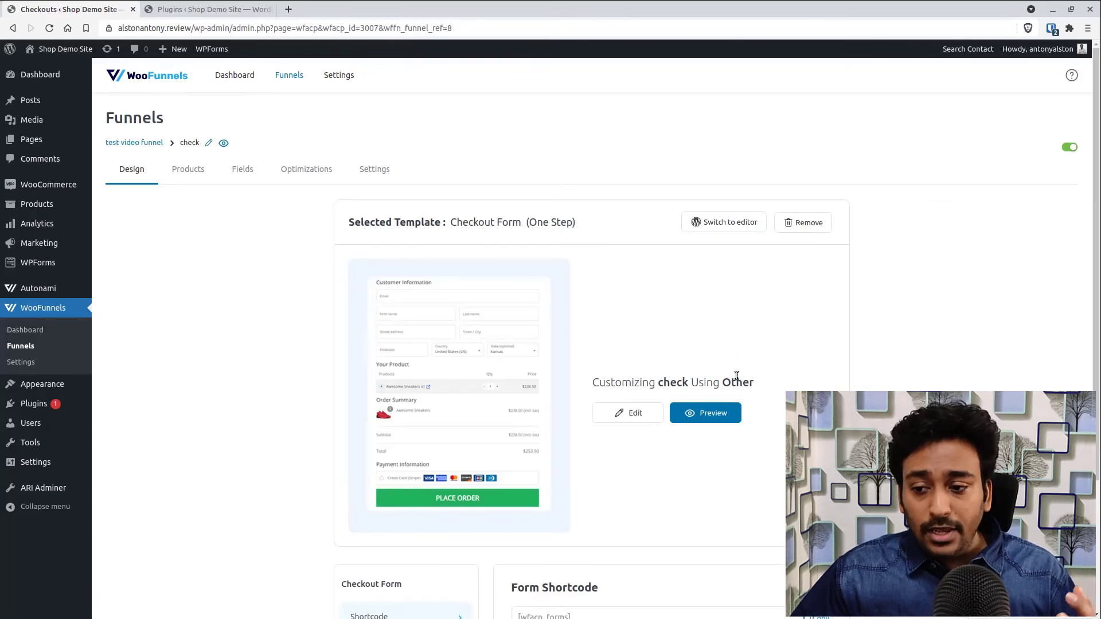
pyautogui.scroll(-3, 736, 375)
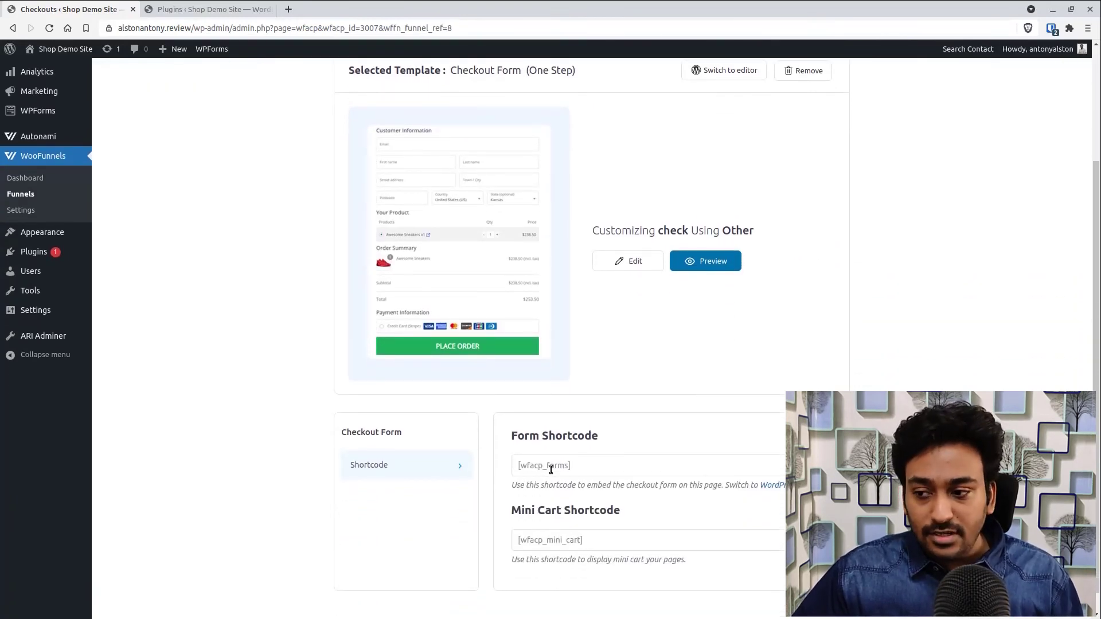
pyautogui.click(745, 465)
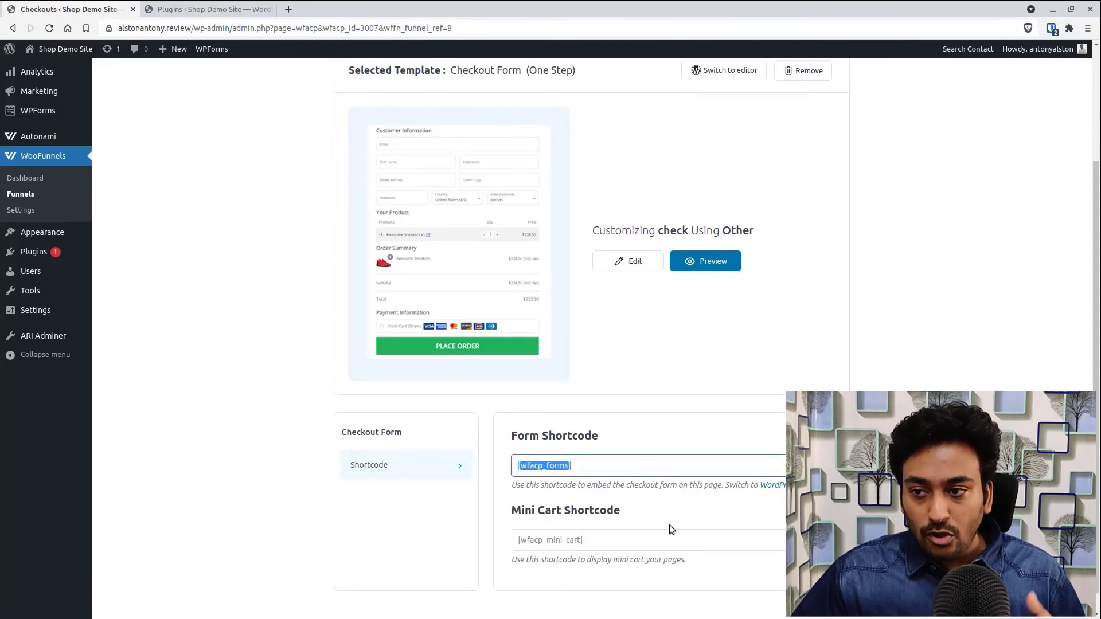
pyautogui.scroll(2, 682, 436)
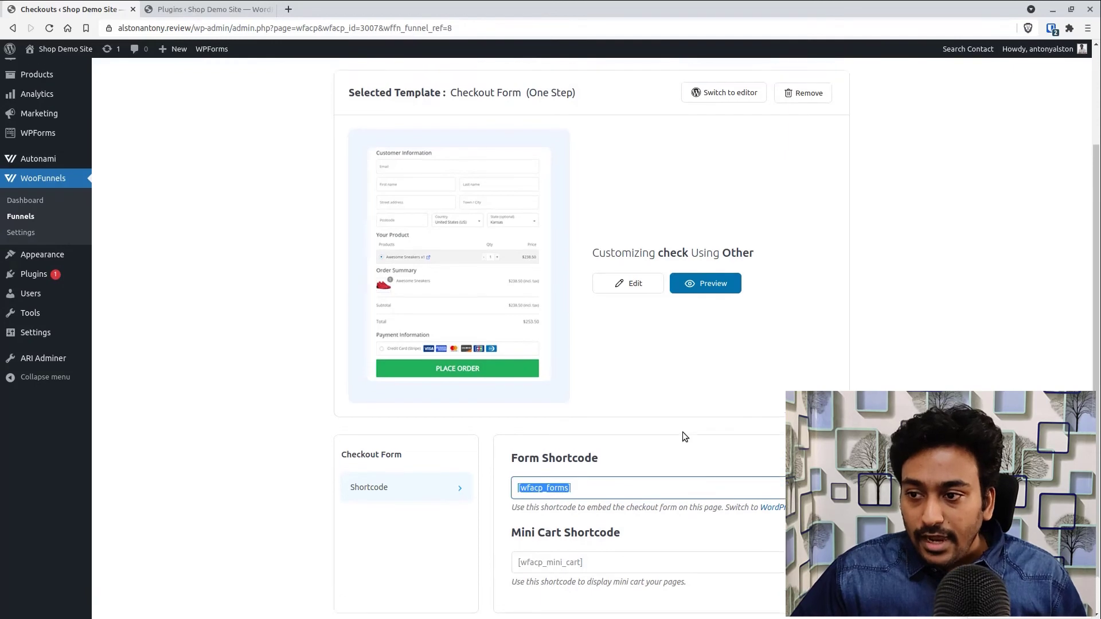
# - Update the "check" checkout page in the WordPress editor and review the form on its published page
pyautogui.click(717, 133)
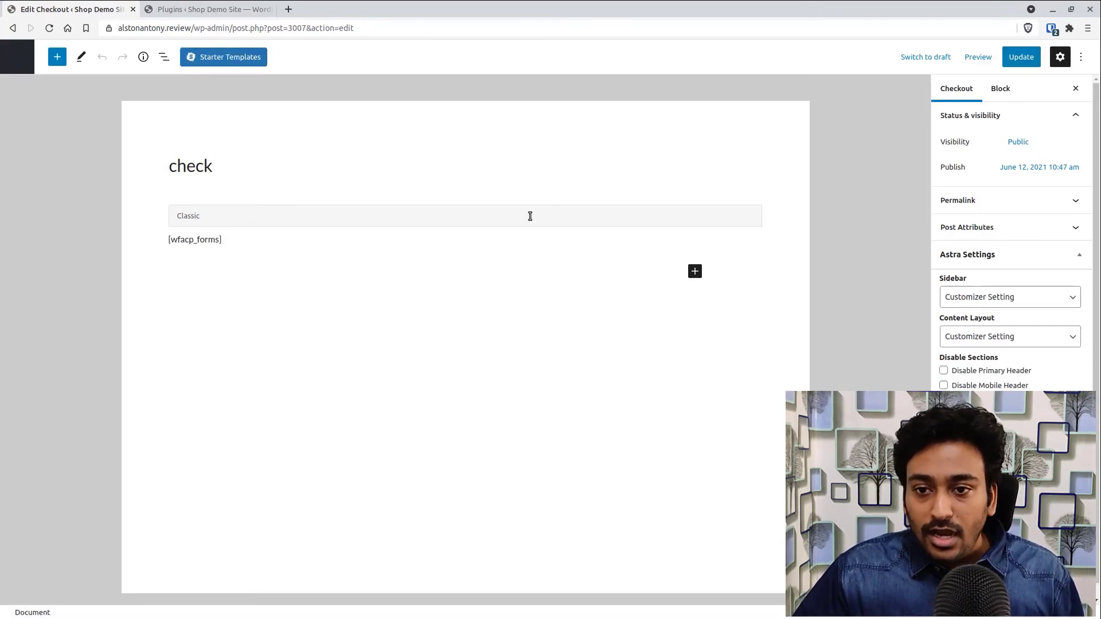
pyautogui.click(1023, 58)
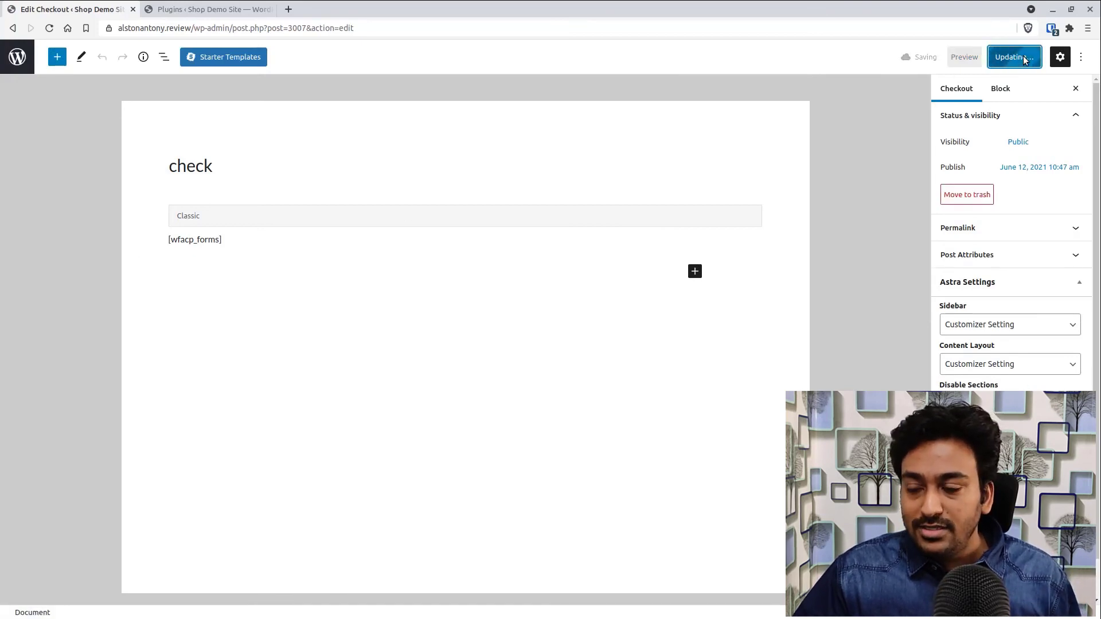
pyautogui.click(106, 583)
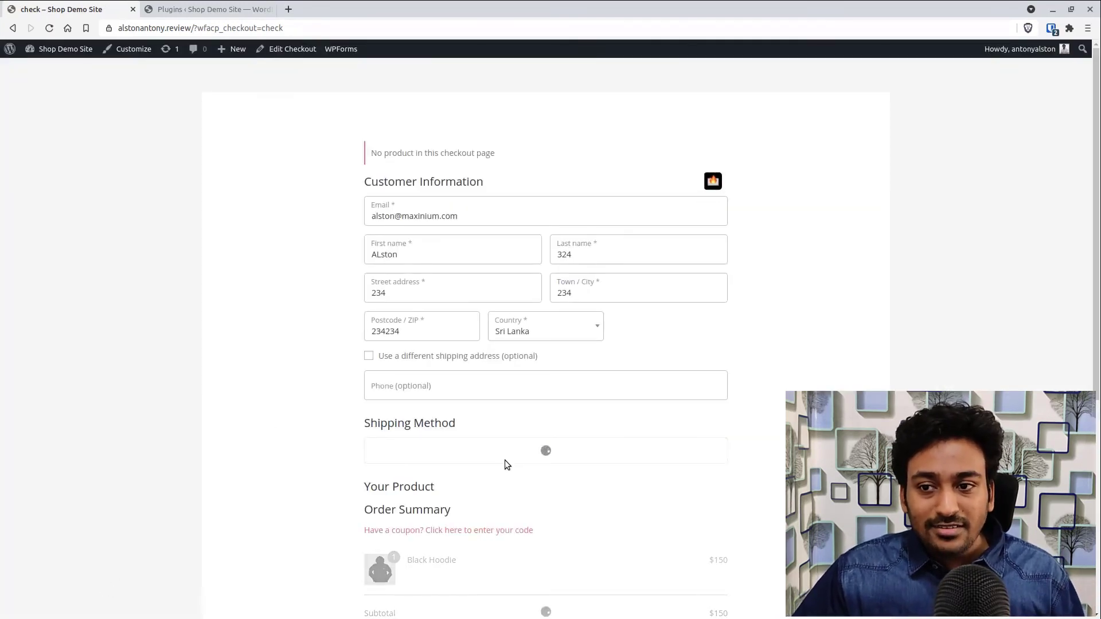
pyautogui.scroll(-2, 504, 460)
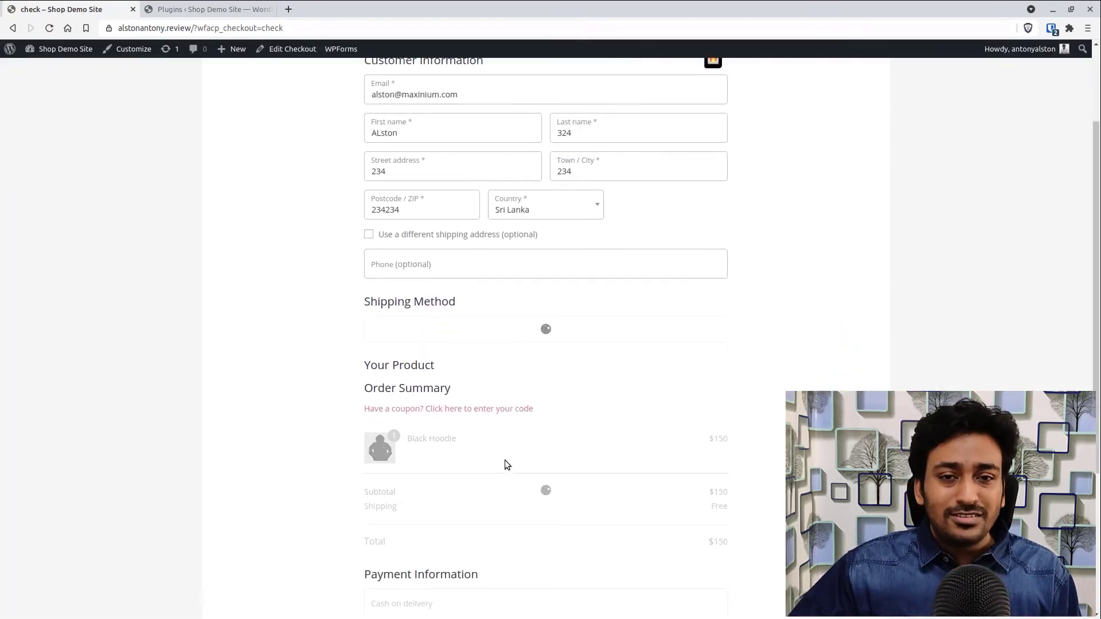